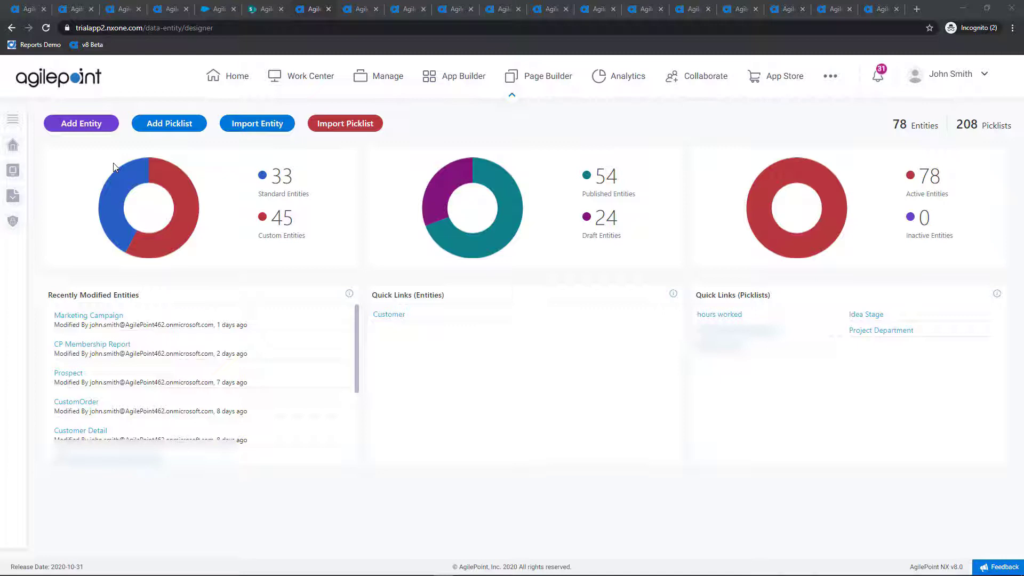
# - Open the list of data entities and remove its grouping by category
pyautogui.click(13, 170)
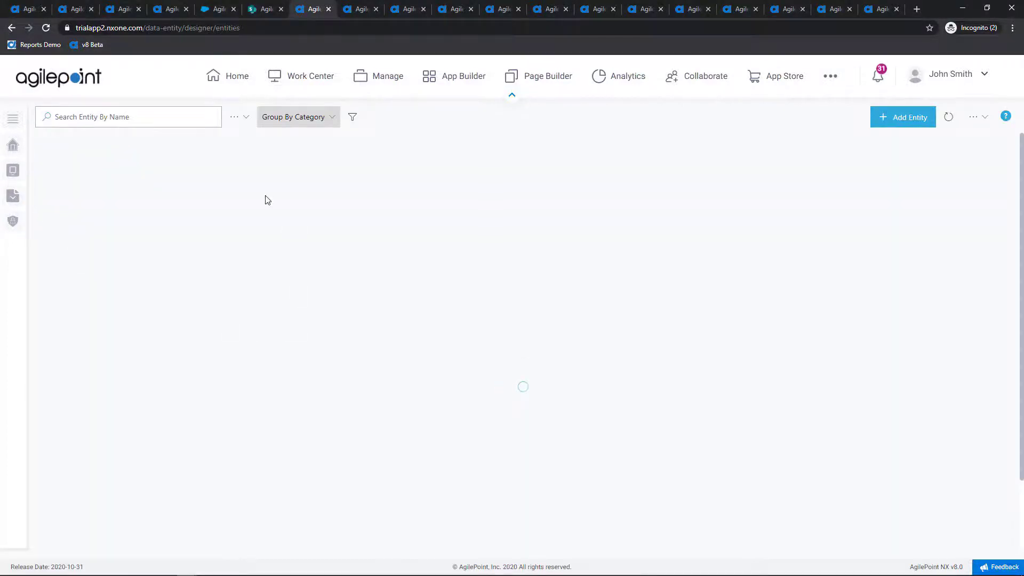
pyautogui.click(297, 120)
pyautogui.click(300, 135)
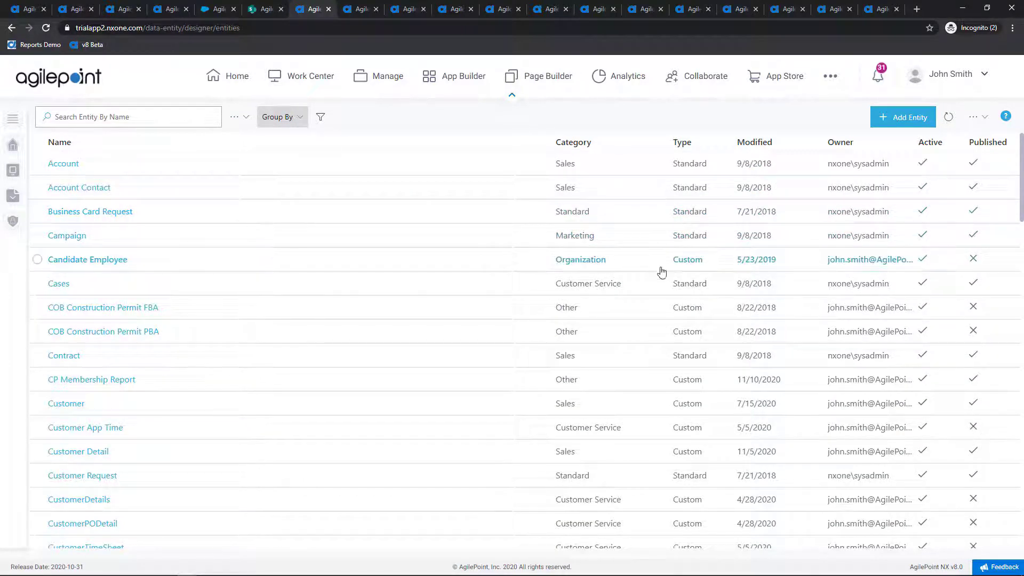
# - Open the Cases entity and look through its custom fields
pyautogui.click(60, 286)
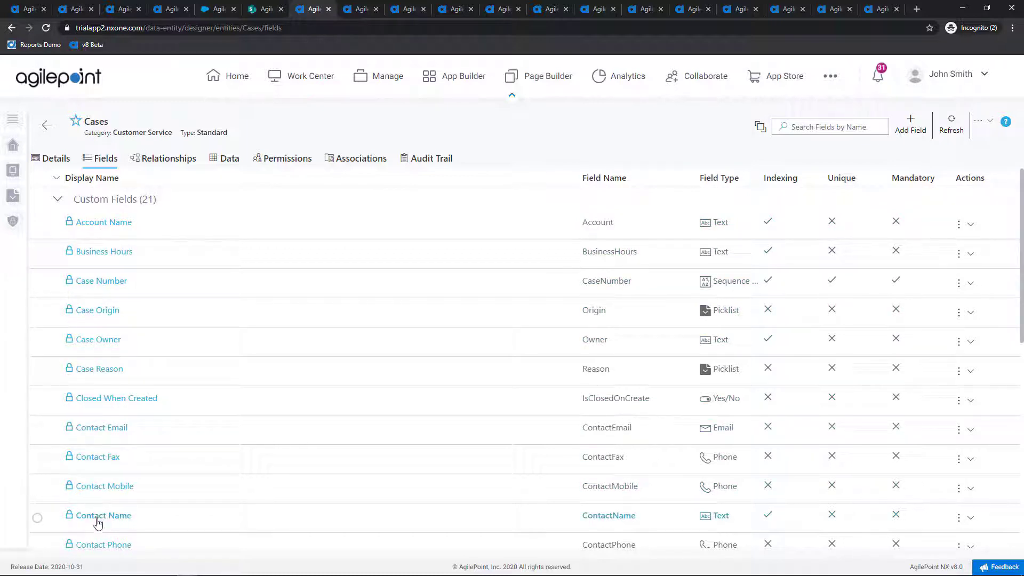
pyautogui.scroll(-2, 98, 521)
pyautogui.scroll(-1, 93, 530)
pyautogui.scroll(3, 94, 530)
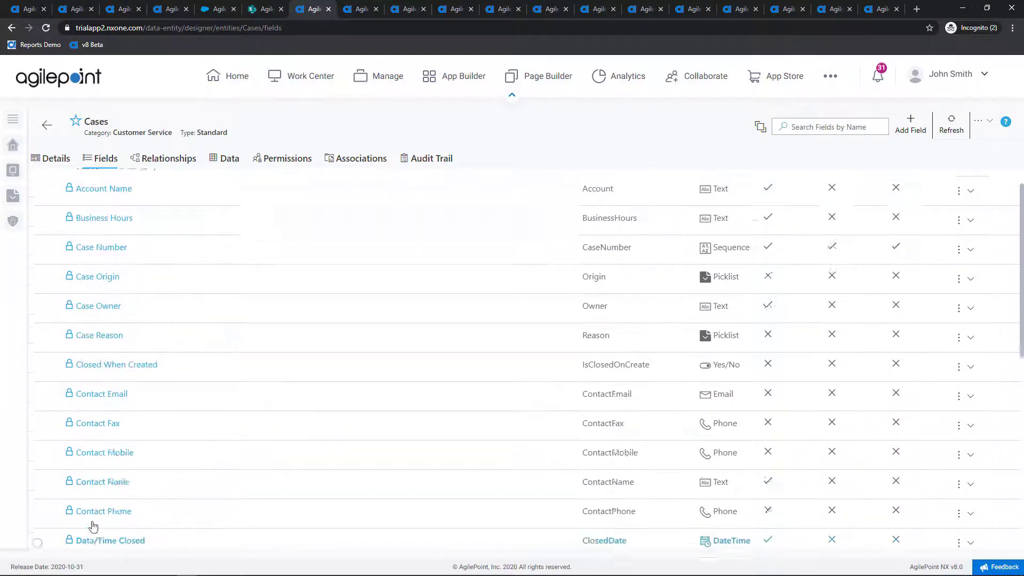
# - Preview the settings for a new Phone field on the Cases entity and close the form without saving
pyautogui.click(910, 126)
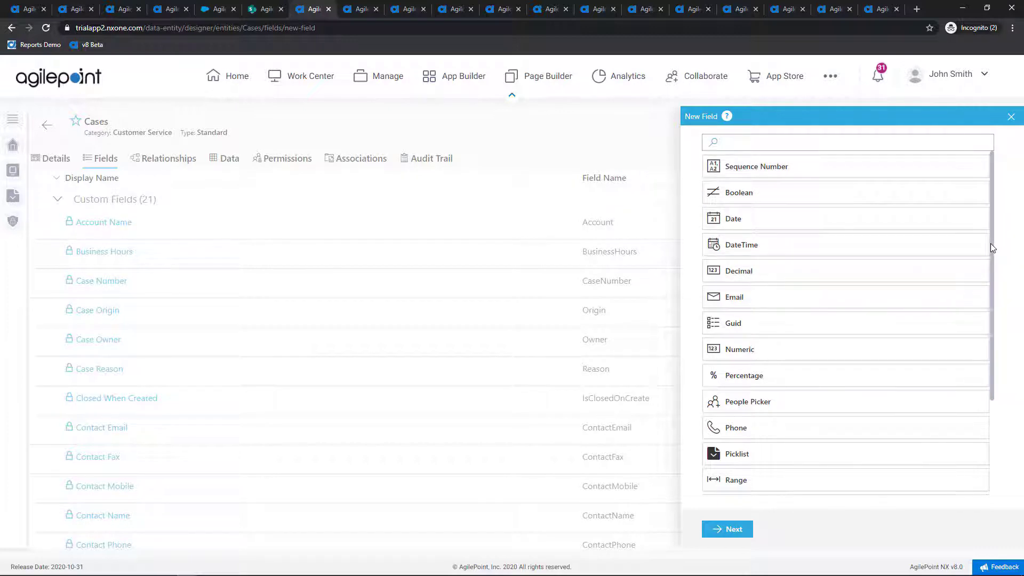
pyautogui.moveTo(991, 244); pyautogui.dragTo(985, 347)
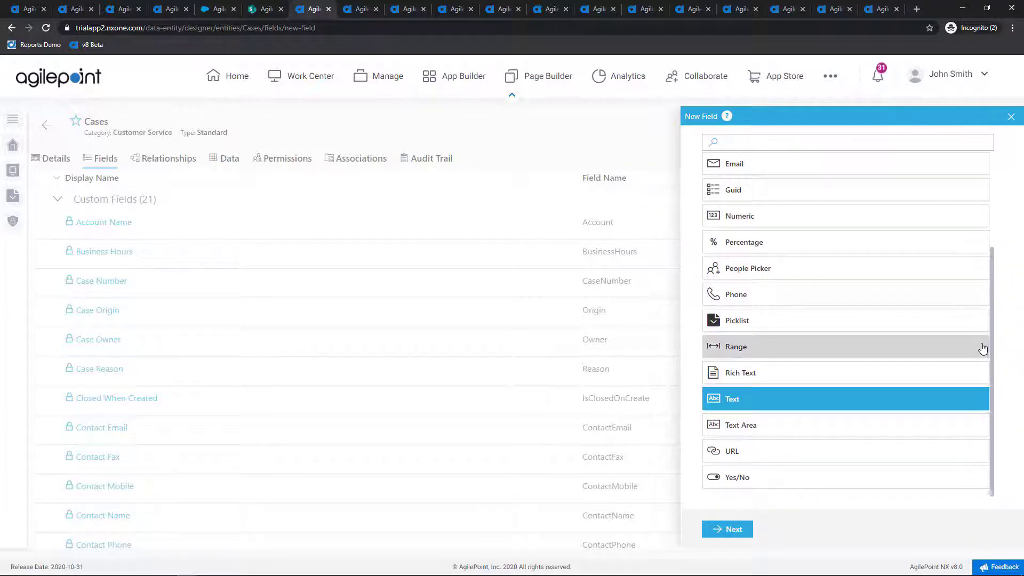
pyautogui.click(779, 299)
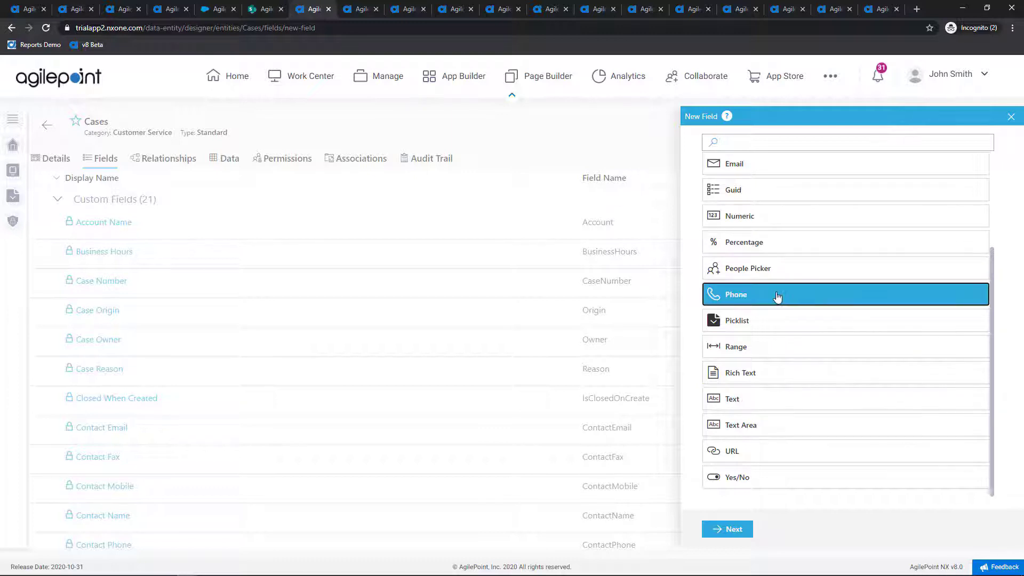
pyautogui.click(721, 530)
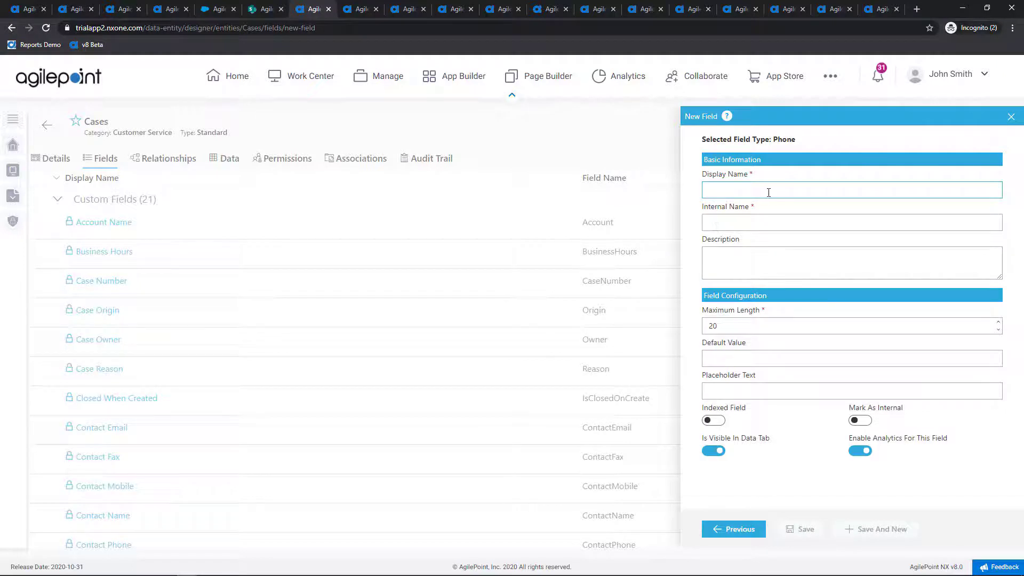
pyautogui.click(748, 223)
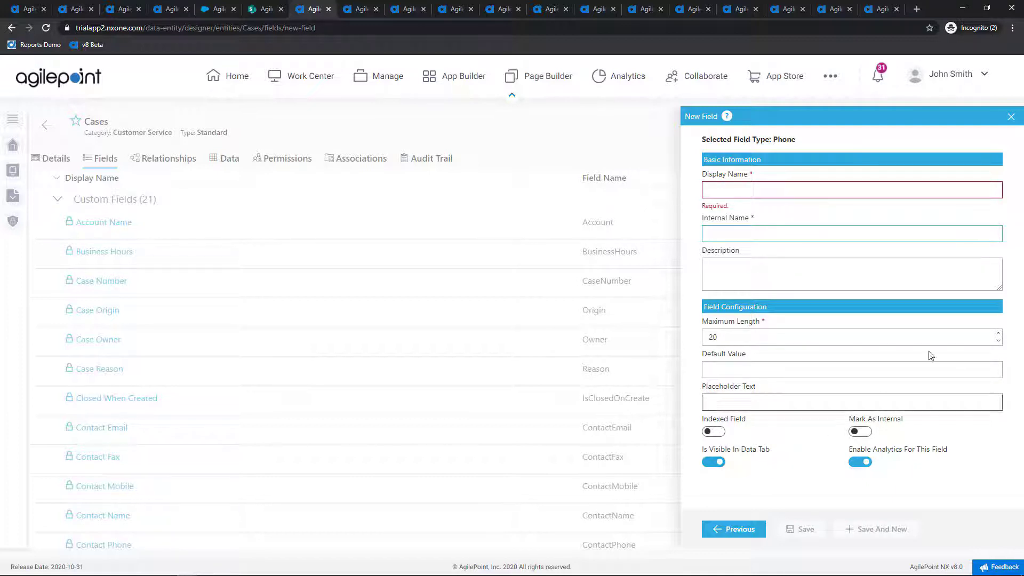
pyautogui.click(1010, 117)
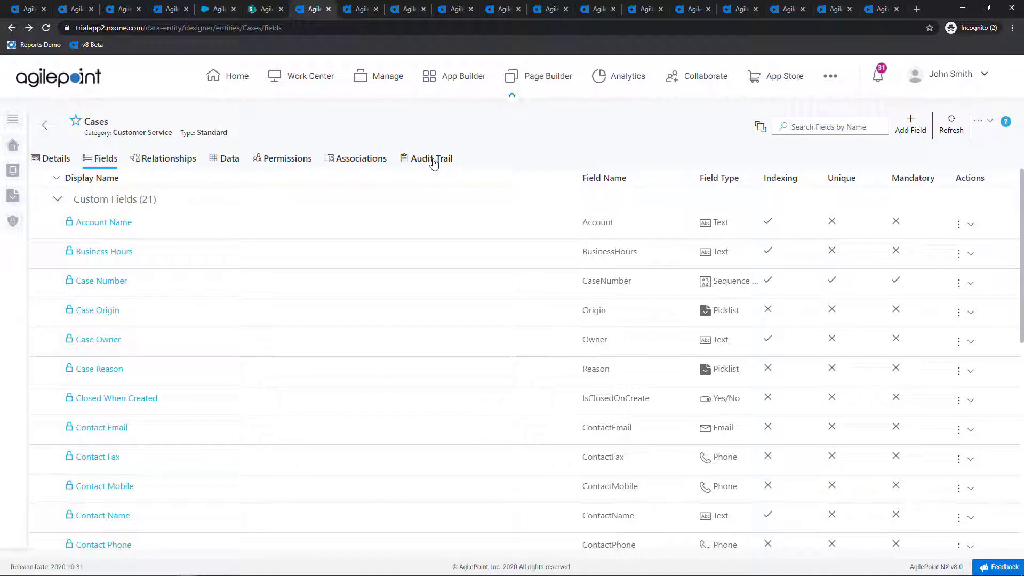
# - Return to the data entities home page, view the entity import options and cancel the import
pyautogui.click(17, 163)
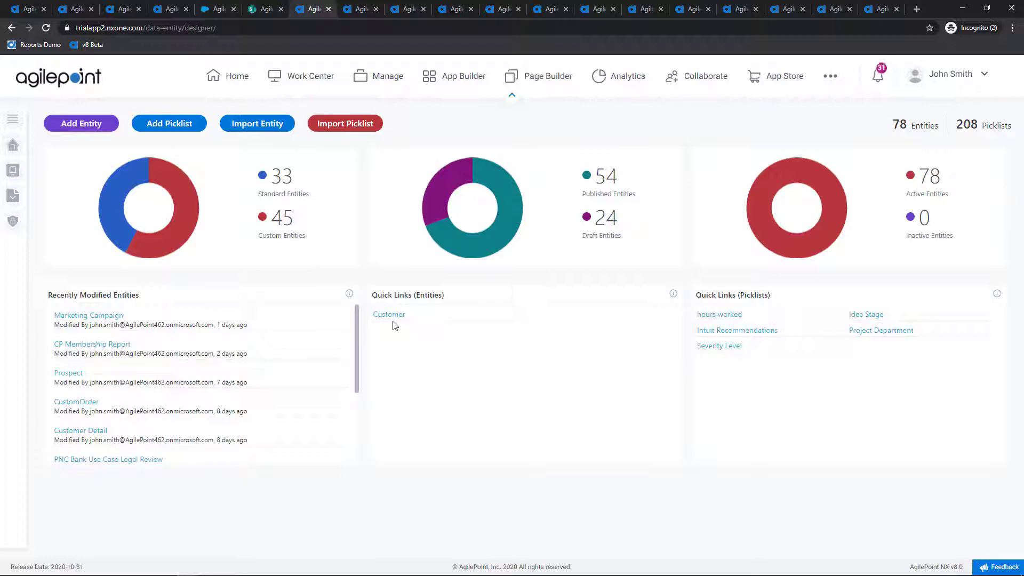
pyautogui.click(275, 129)
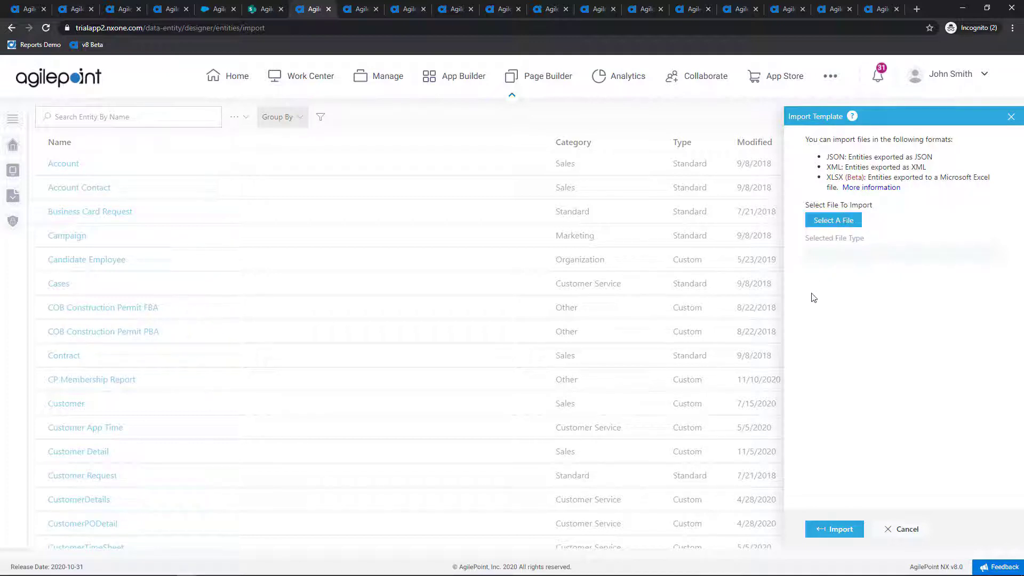
pyautogui.click(904, 529)
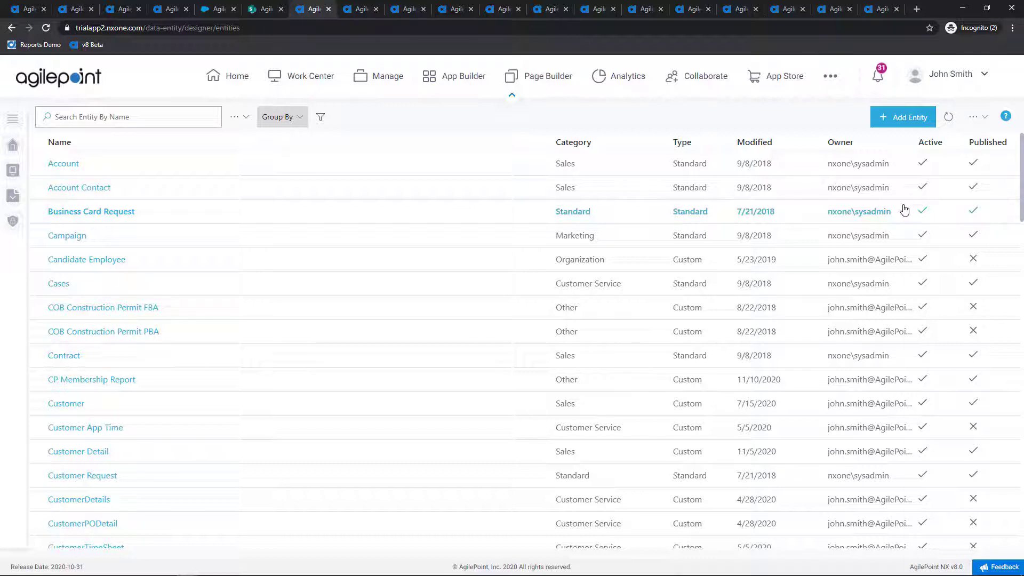
# - Switch to the app creation wizard and choose Process-Based App as the app type
pyautogui.click(366, 10)
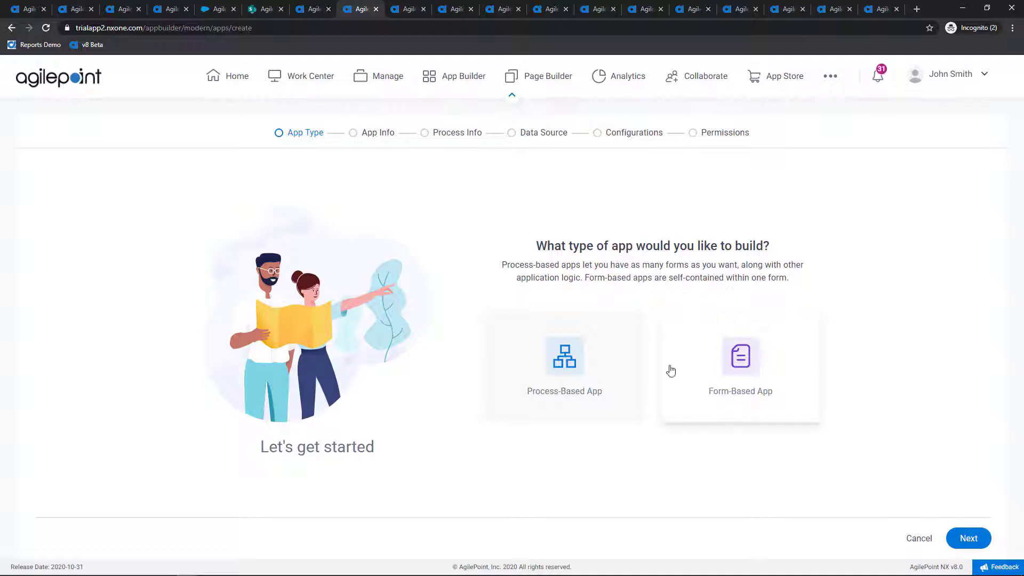
pyautogui.click(568, 366)
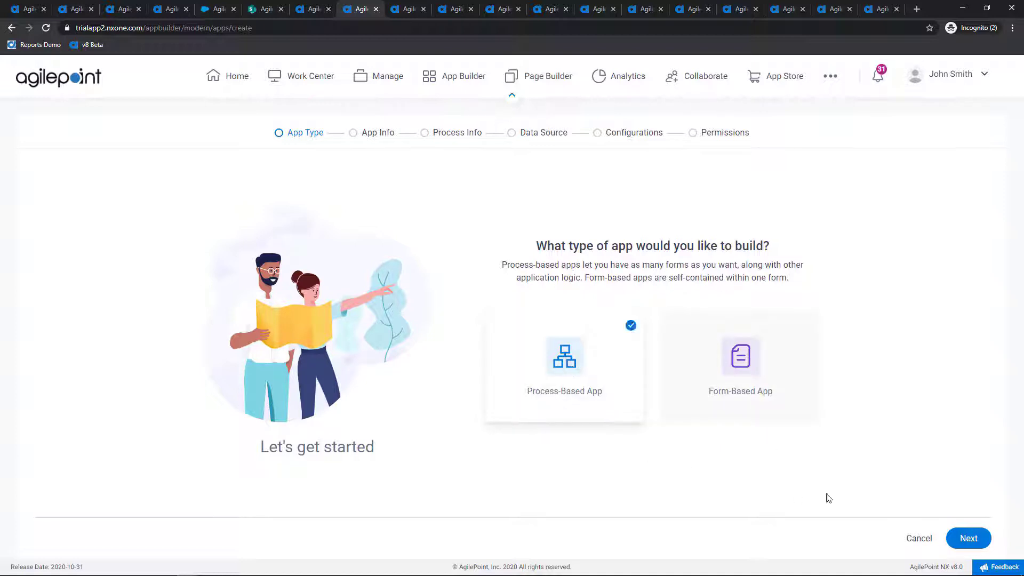
pyautogui.click(965, 538)
# - Name the app Walkthrough Video, keep the Default language, assign the Administration category and continue to the process setup
pyautogui.click(556, 288)
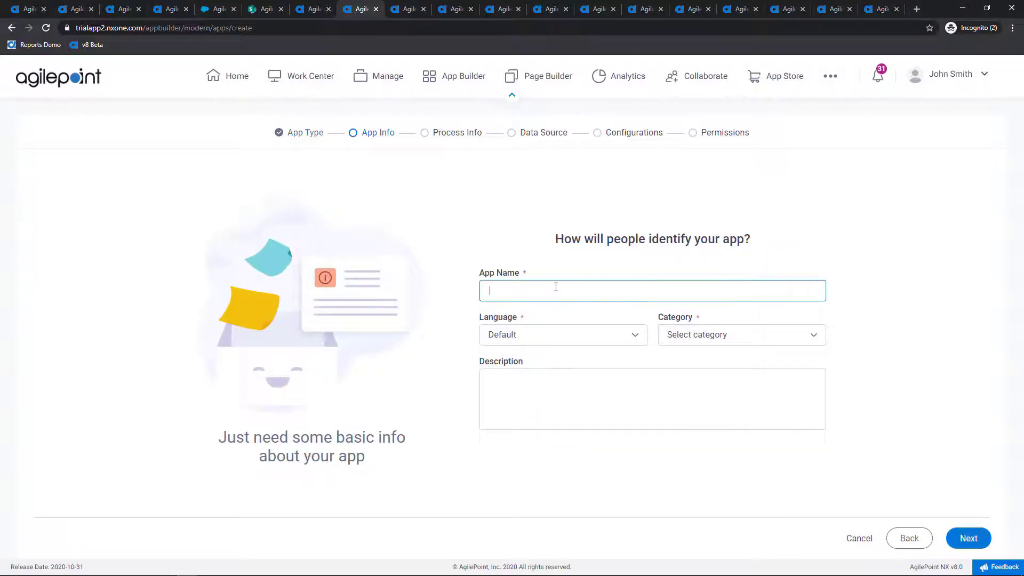
pyautogui.write('Walkthrough Video')
pyautogui.click(515, 340)
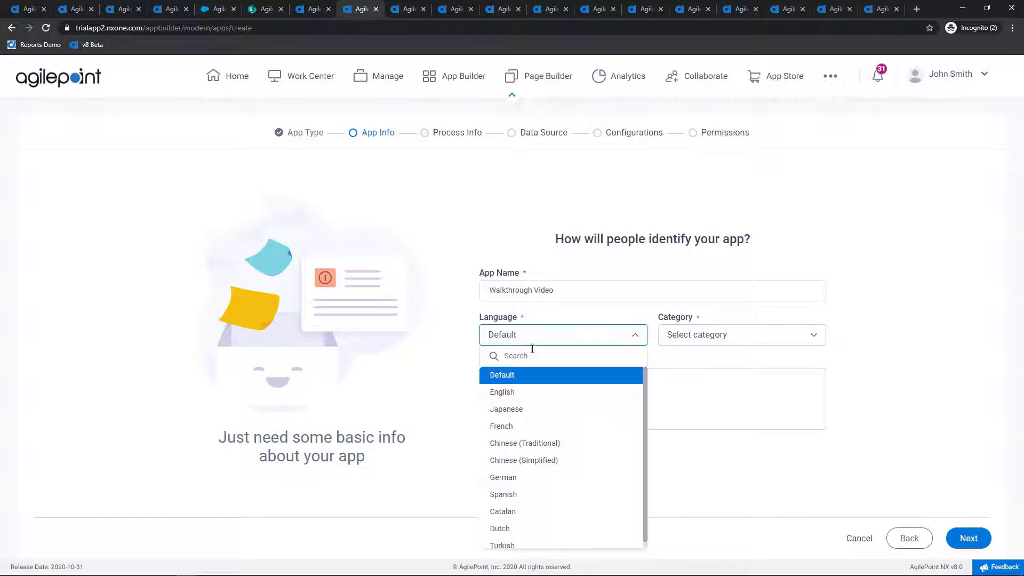
pyautogui.click(545, 376)
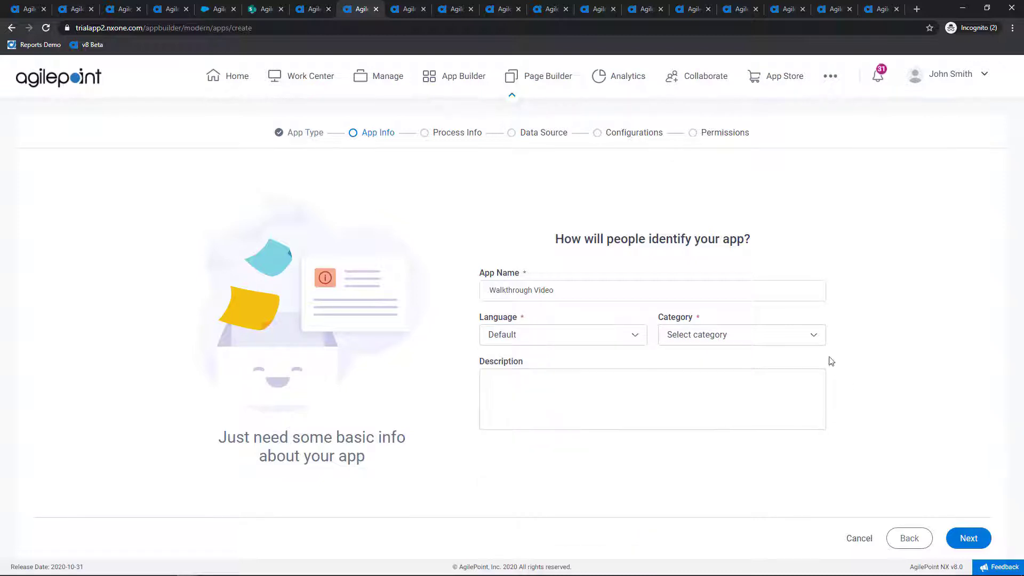
pyautogui.click(745, 340)
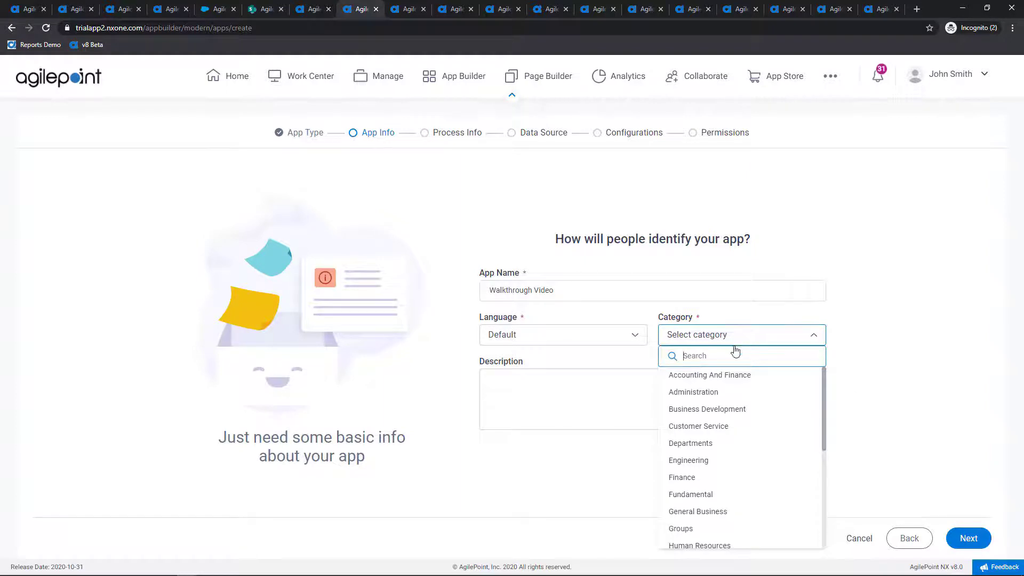
pyautogui.click(716, 393)
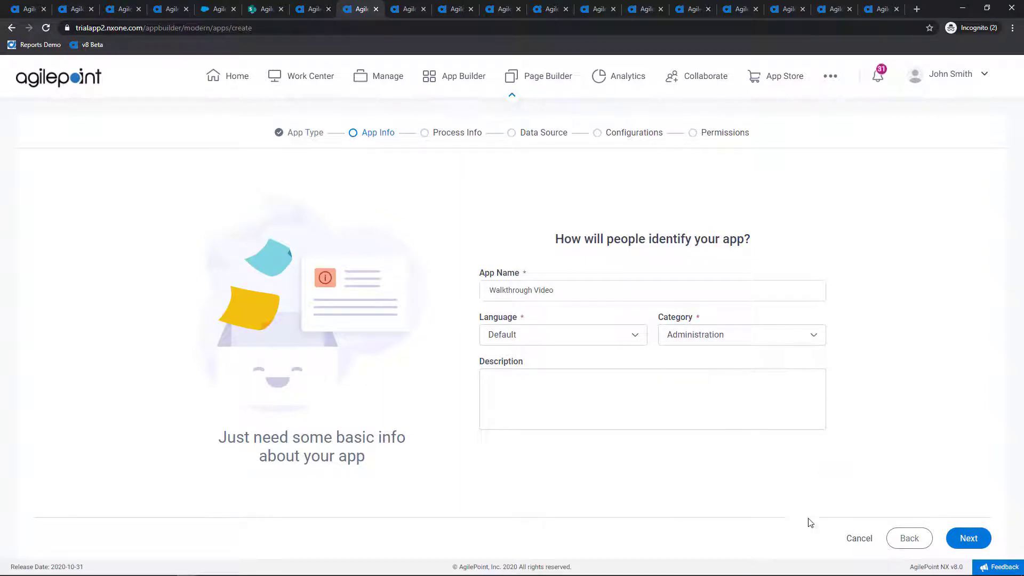
pyautogui.click(968, 538)
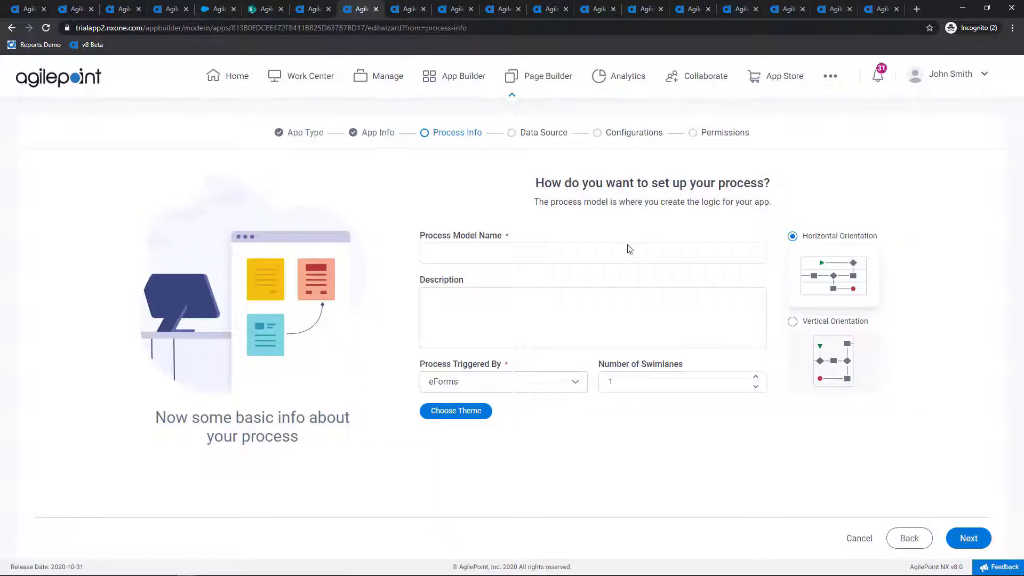
# - Enter Walkthrough as the process model name and leave its description empty
pyautogui.click(467, 249)
pyautogui.write('Walkthrou')
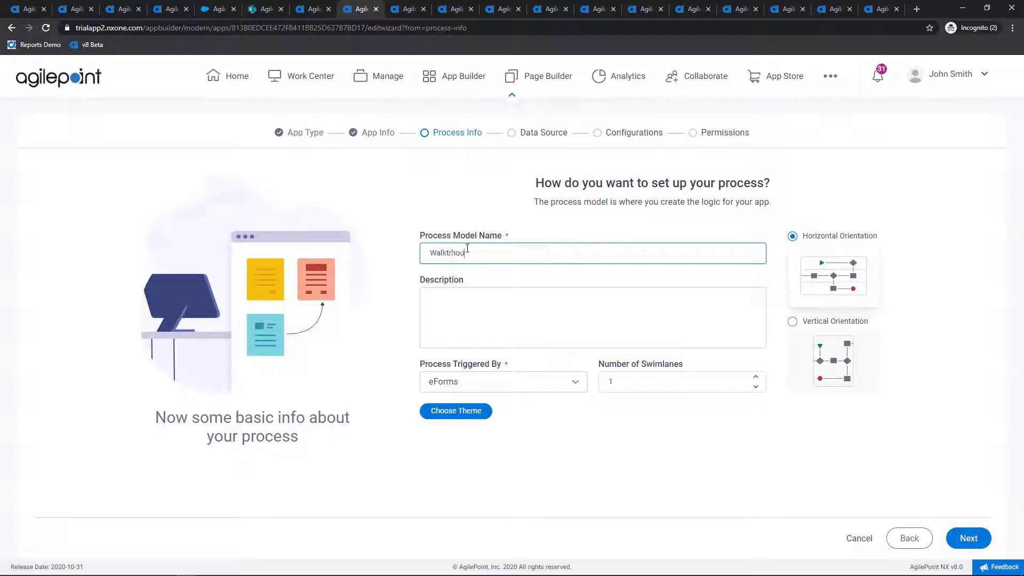
pyautogui.press('BackSpace')
pyautogui.press('BackSpace')
pyautogui.press('BackSpace')
pyautogui.write('hrough')
pyautogui.press('Tab')
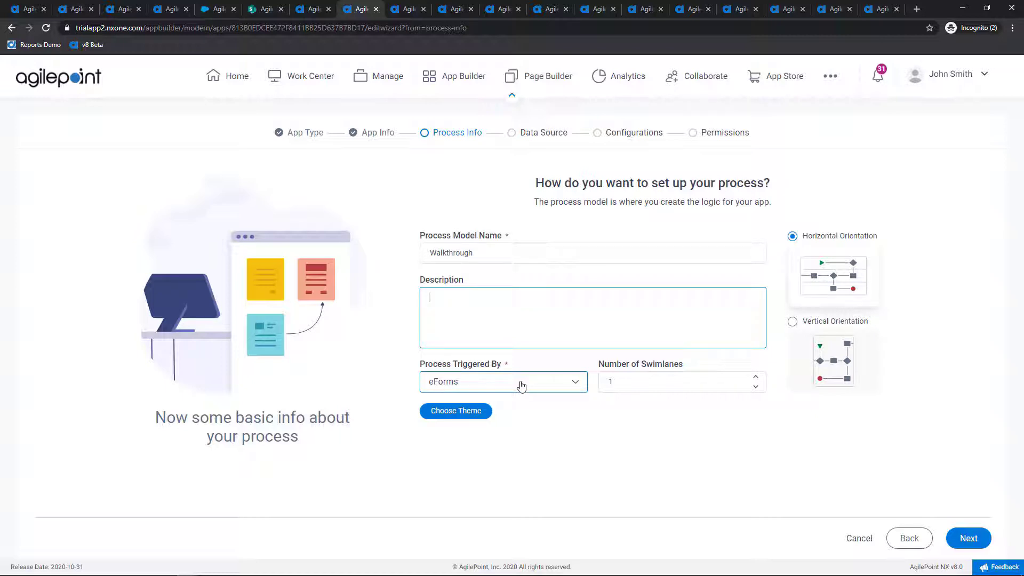
# - Keep eForms as the process trigger, set the number of swimlanes to 2 and continue to the data source
pyautogui.click(521, 385)
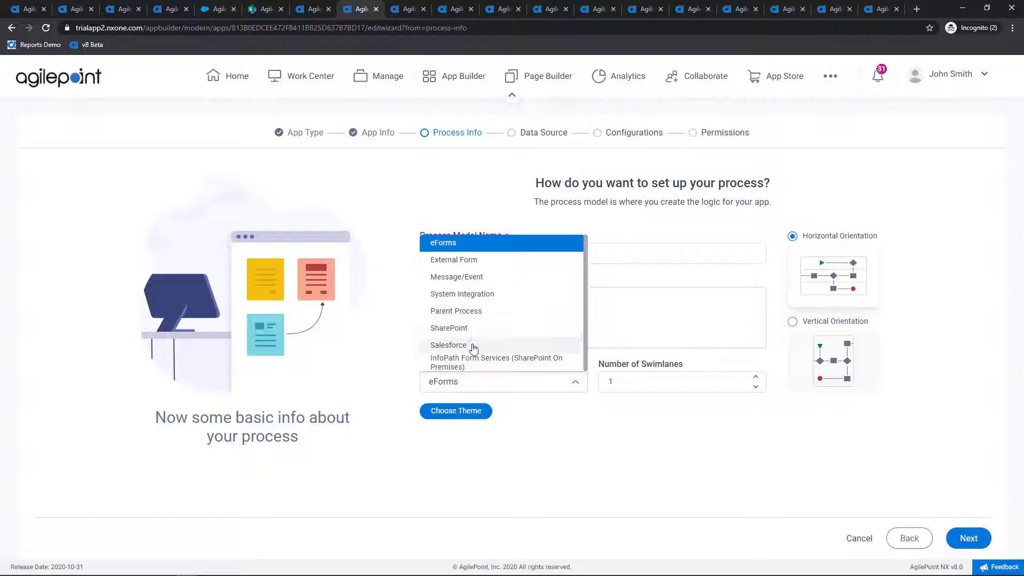
pyautogui.click(538, 430)
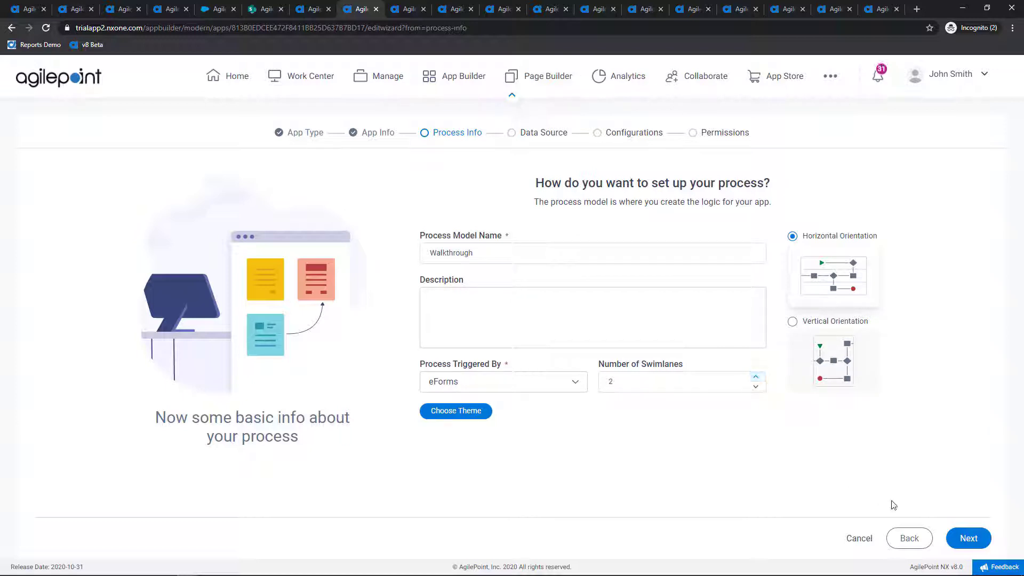
pyautogui.click(962, 539)
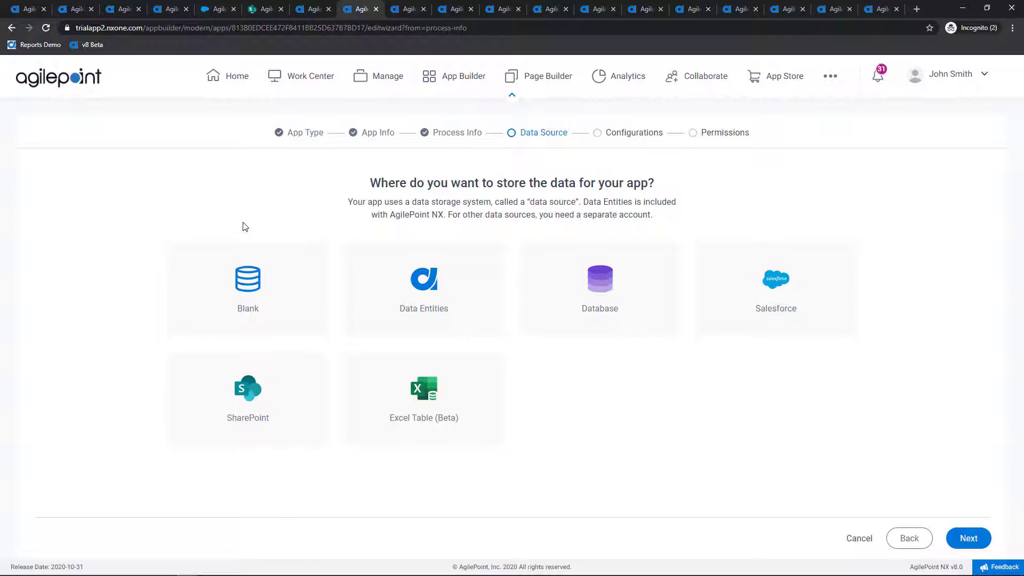
# - Set up a Data Entities data source named Customer, limited to custom entities, with Customer as the primary entity
pyautogui.click(425, 296)
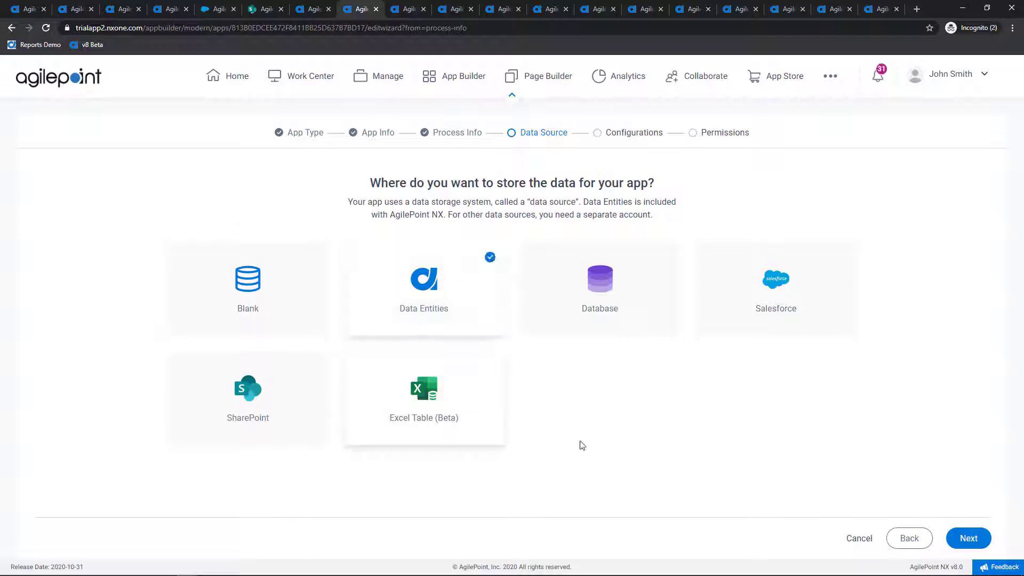
pyautogui.click(969, 539)
pyautogui.click(532, 263)
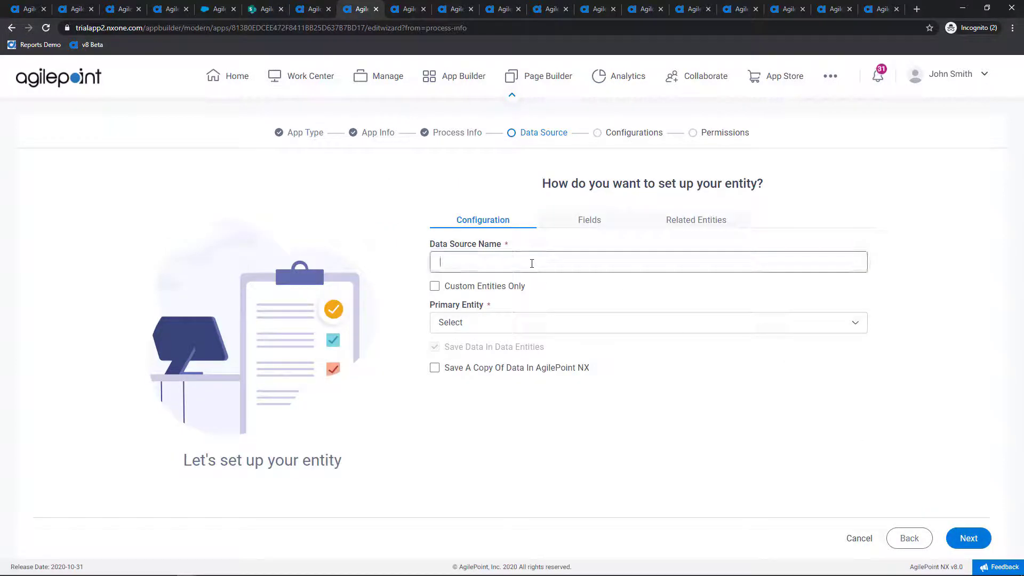
pyautogui.write('Customer')
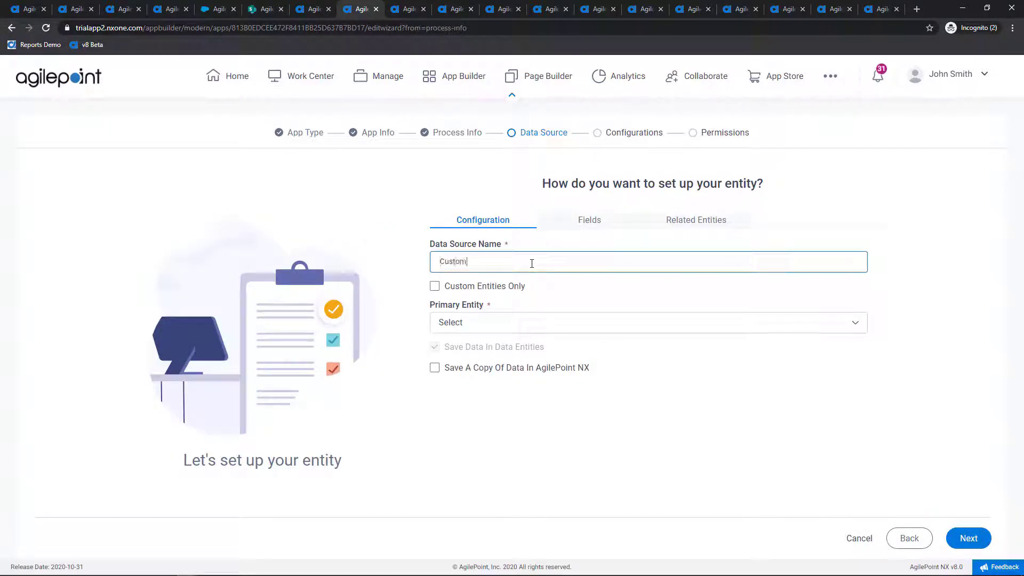
pyautogui.click(467, 289)
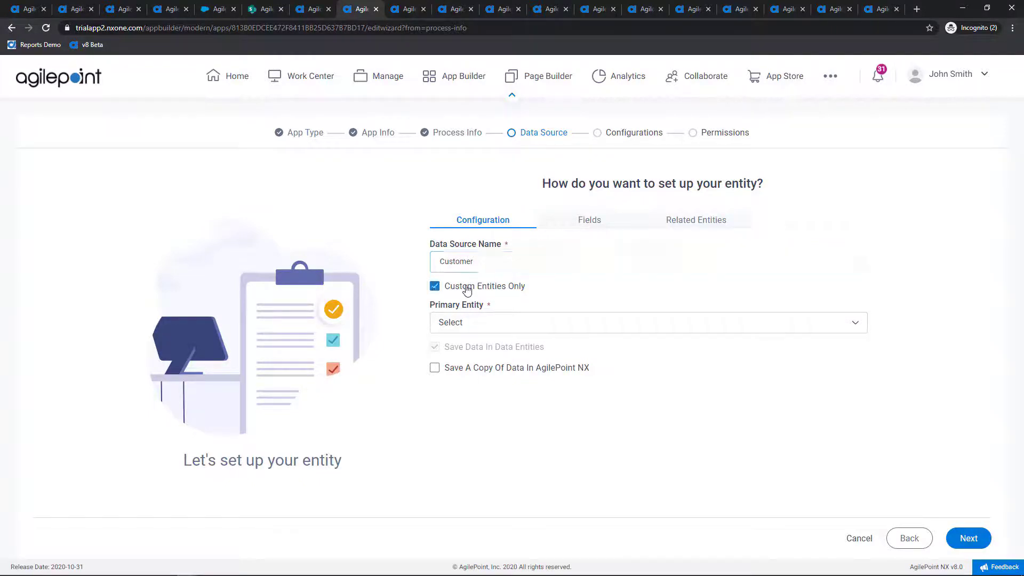
pyautogui.click(474, 325)
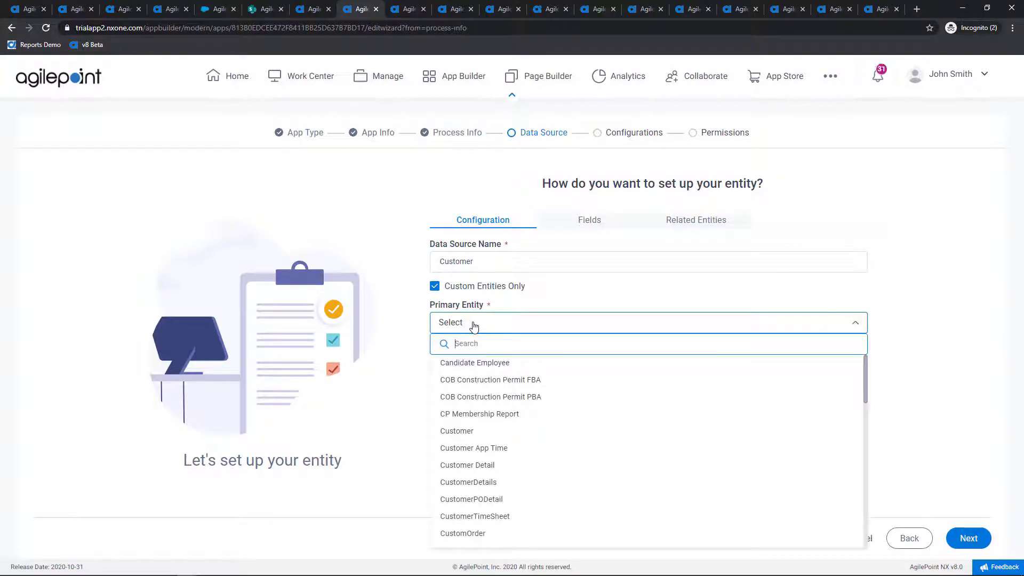
pyautogui.click(476, 431)
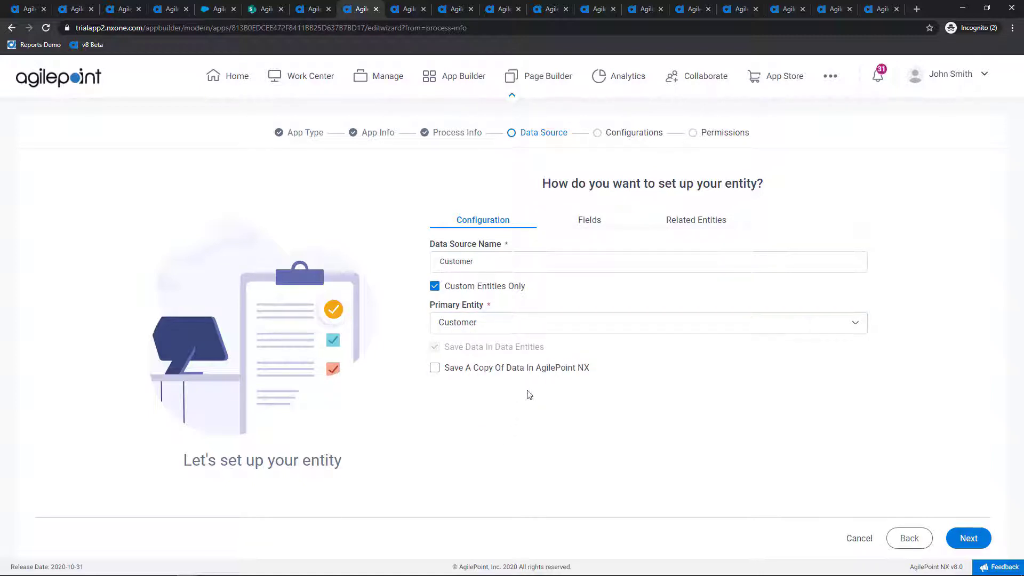
# - Keep all Customer fields selected, include the Order History related entity and continue to the optional configurations
pyautogui.click(592, 231)
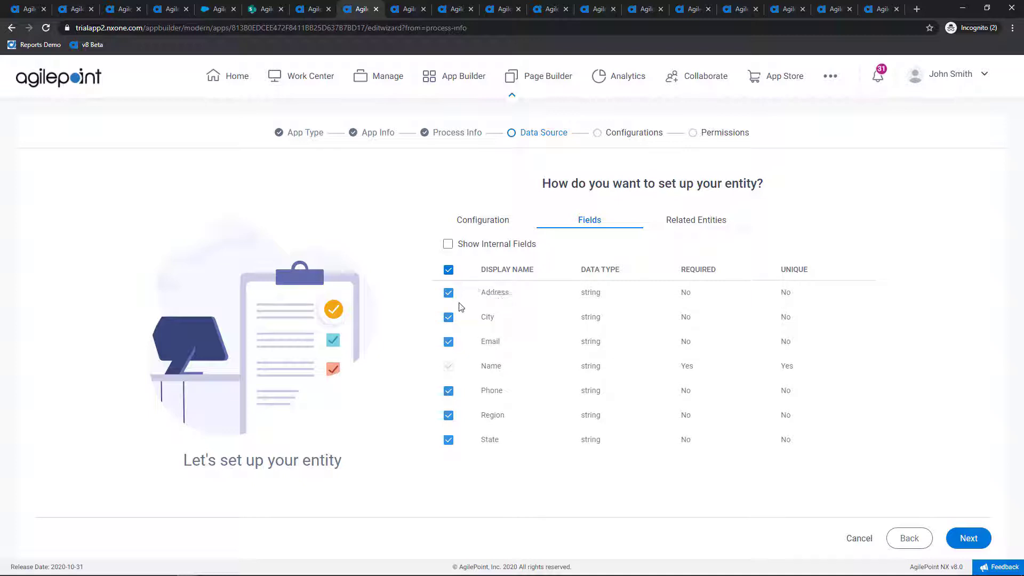
pyautogui.click(448, 293)
pyautogui.click(448, 294)
pyautogui.click(688, 225)
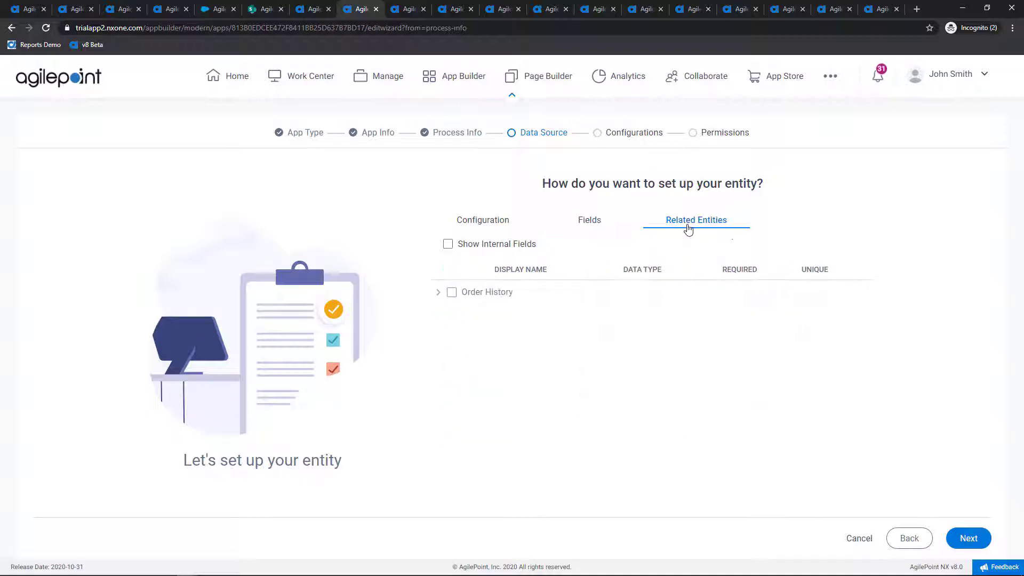
pyautogui.click(451, 294)
pyautogui.click(960, 540)
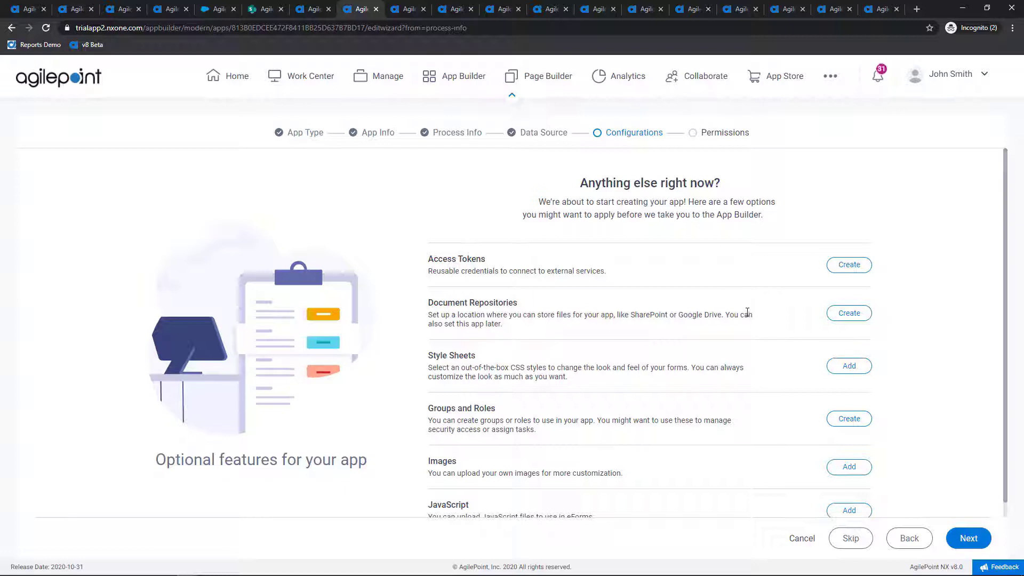
# - Skip past the optional features and keep the default app permissions to finish the app wizard and open the Walkthrough process
pyautogui.scroll(-1, 746, 315)
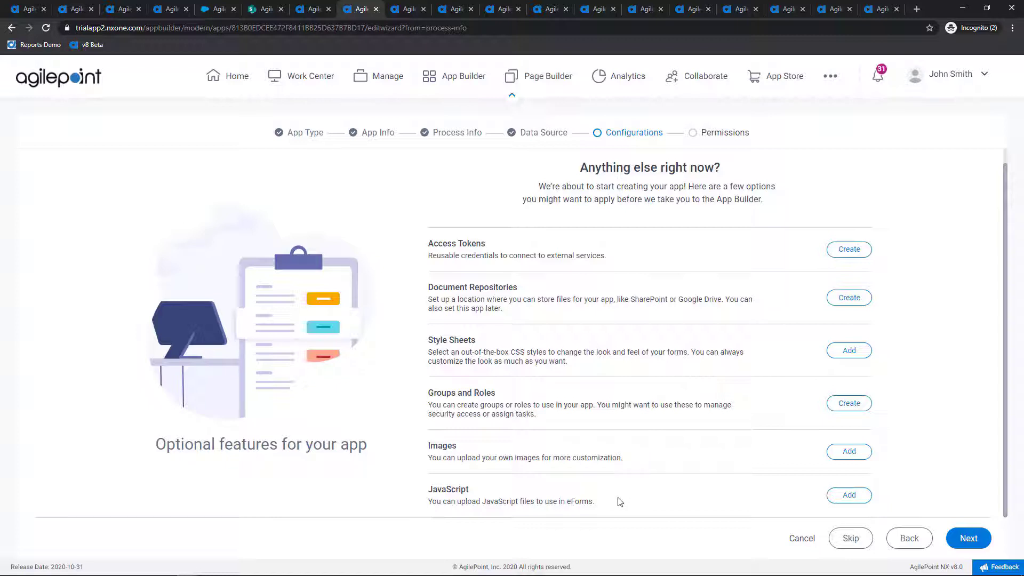
pyautogui.click(951, 547)
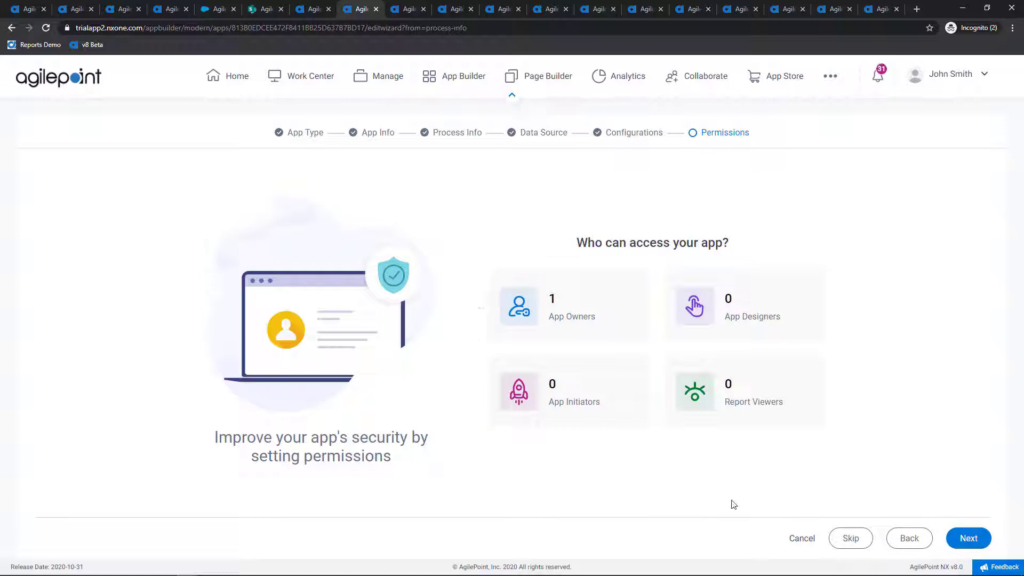
pyautogui.click(964, 539)
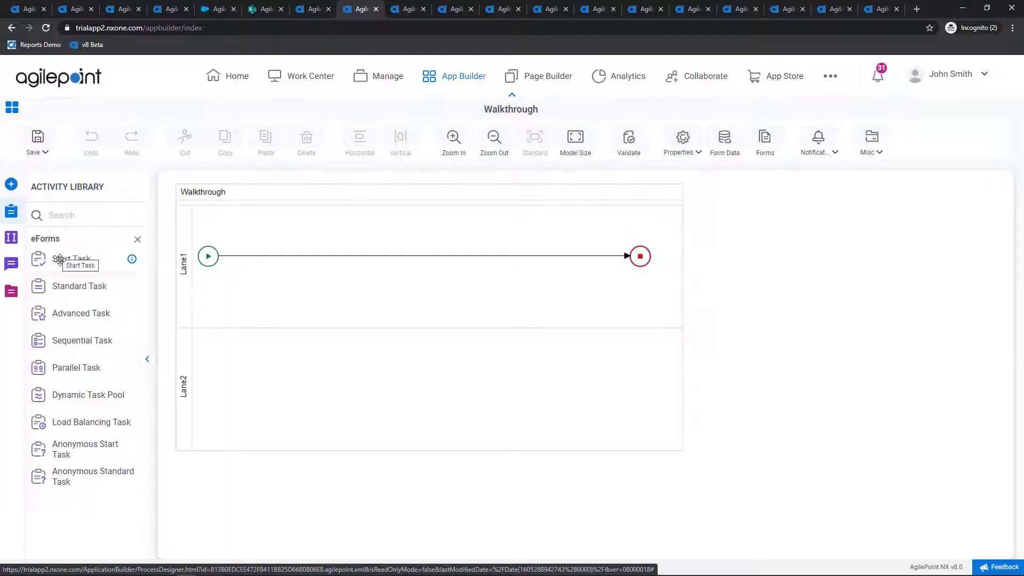
# - Add a Start Task to Lane1 after the start event and create its form named Submit with the Blank Form layout and default form settings
pyautogui.moveTo(59, 256); pyautogui.dragTo(262, 261)
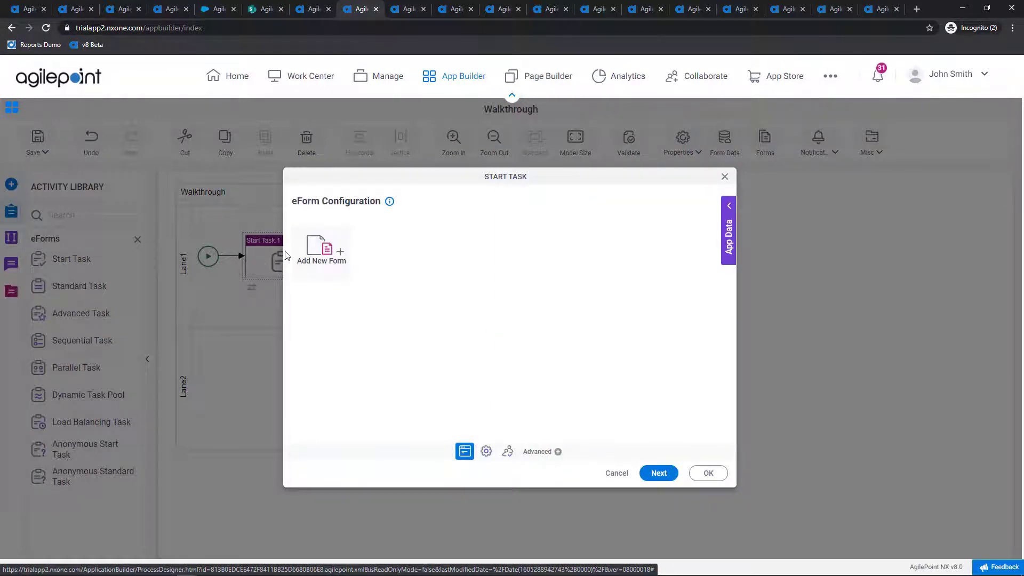
pyautogui.click(326, 265)
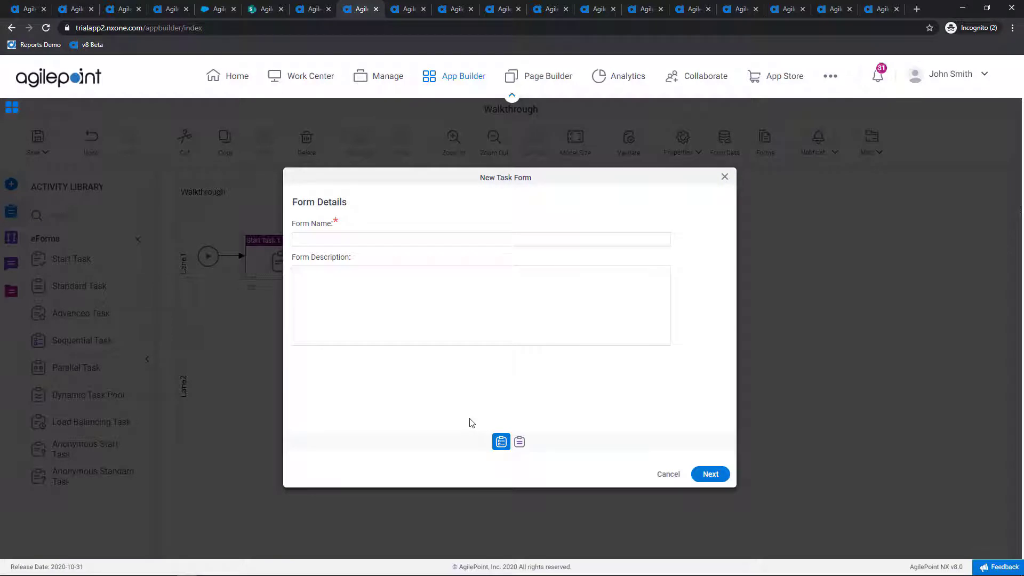
pyautogui.write('Submit')
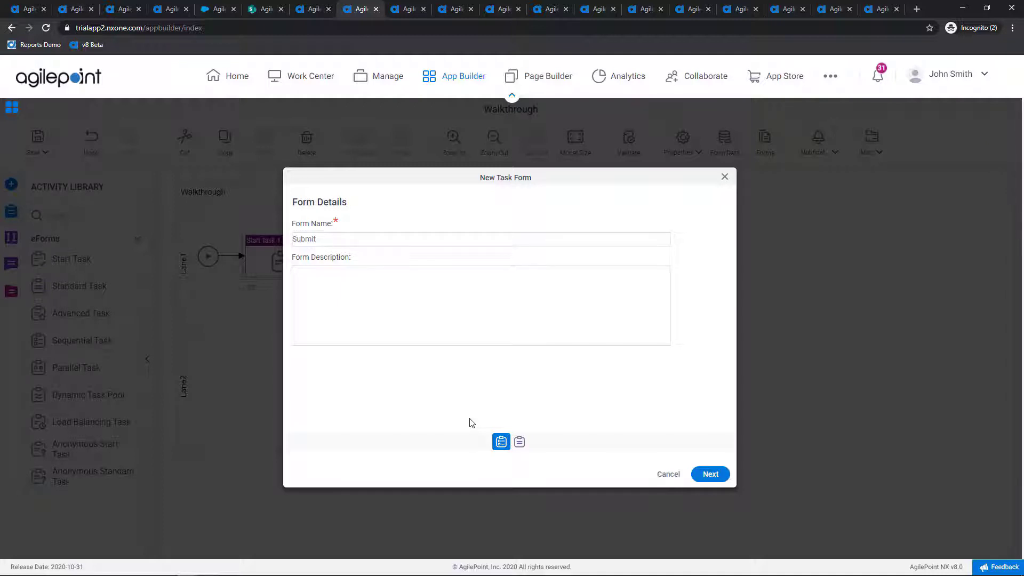
pyautogui.click(712, 475)
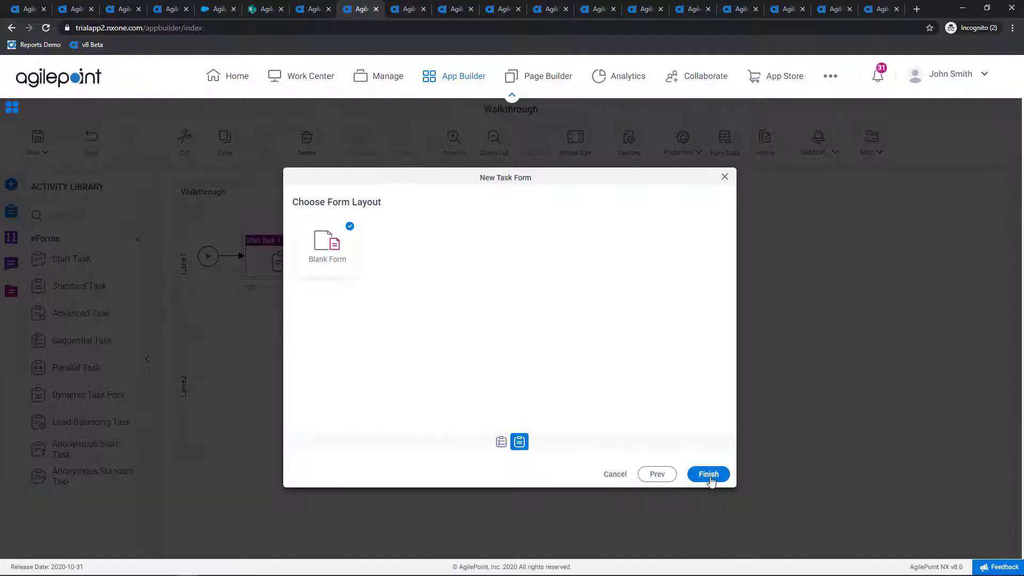
pyautogui.click(709, 475)
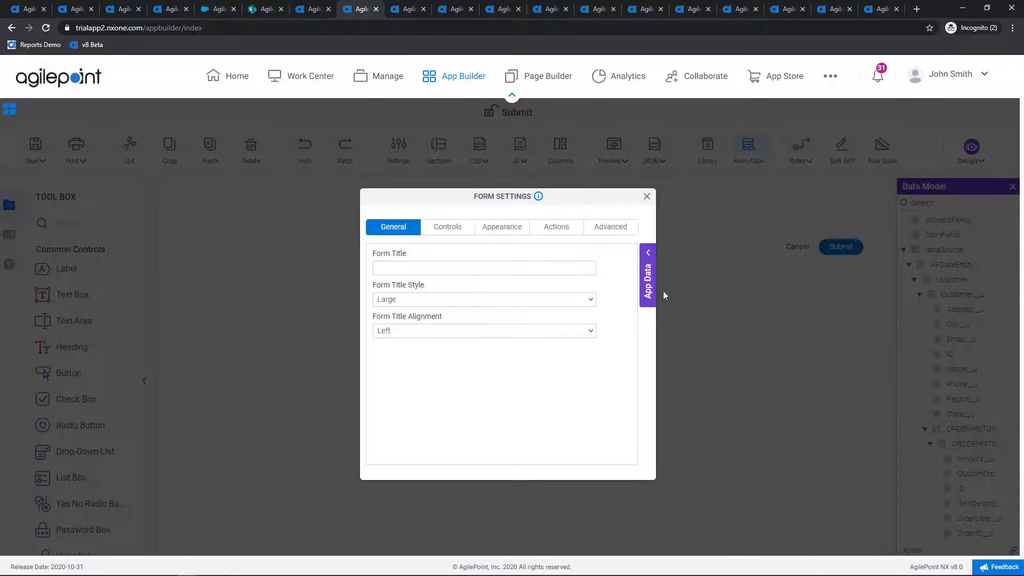
pyautogui.click(646, 196)
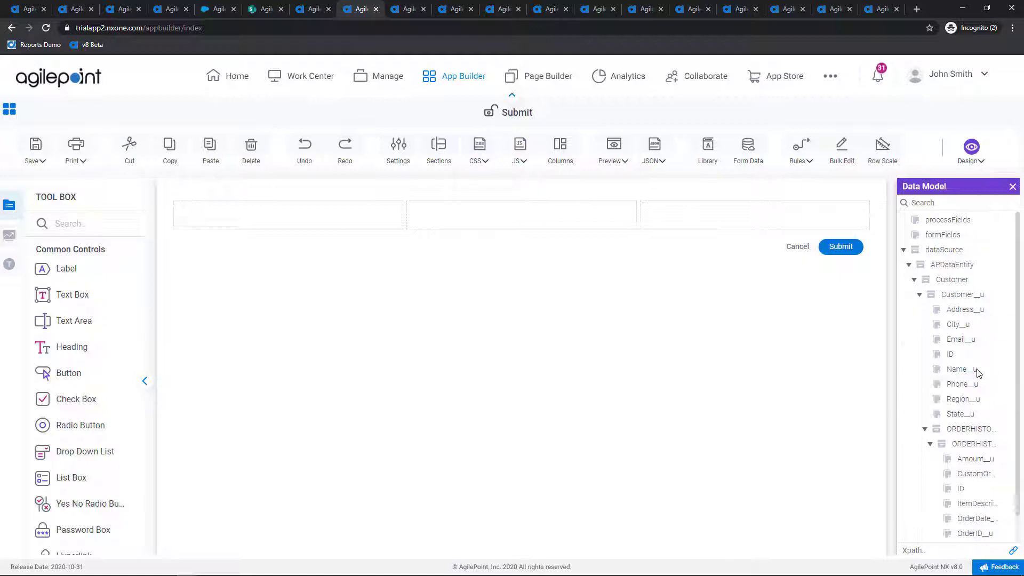
# - Place the Customer Name, Phone and Email fields in the first form row and Address below them, widened across two columns
pyautogui.moveTo(423, 311); pyautogui.dragTo(224, 218)
pyautogui.moveTo(976, 391); pyautogui.dragTo(447, 225)
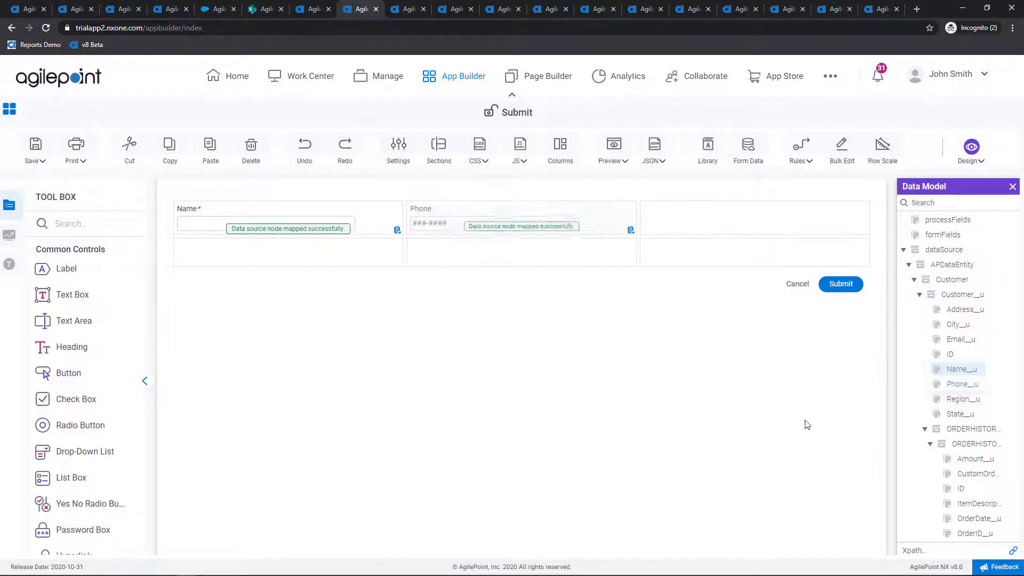
pyautogui.moveTo(959, 339); pyautogui.dragTo(683, 224)
pyautogui.moveTo(955, 310); pyautogui.dragTo(251, 253)
pyautogui.moveTo(396, 265); pyautogui.dragTo(634, 298)
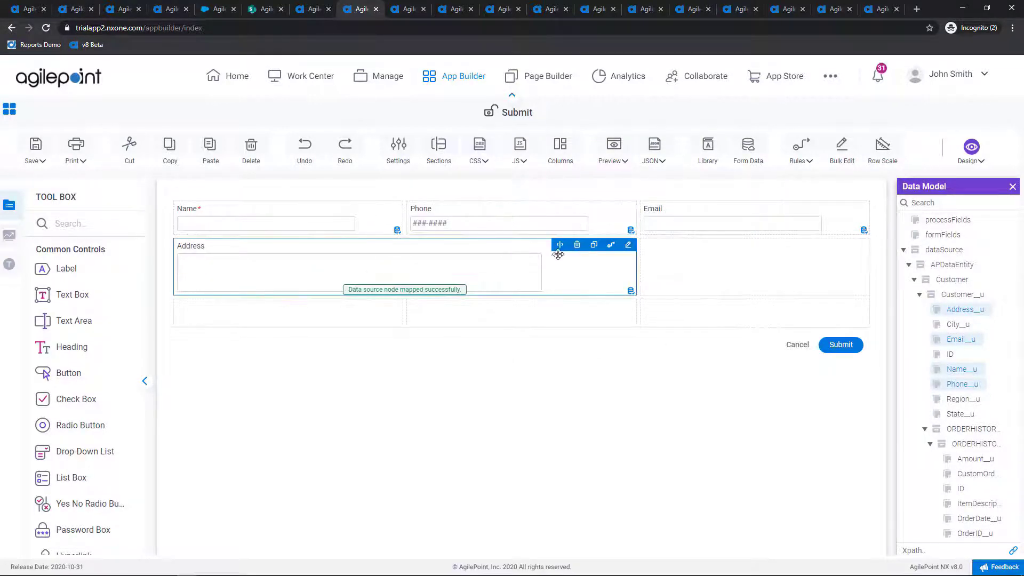
pyautogui.moveTo(540, 264); pyautogui.dragTo(587, 283)
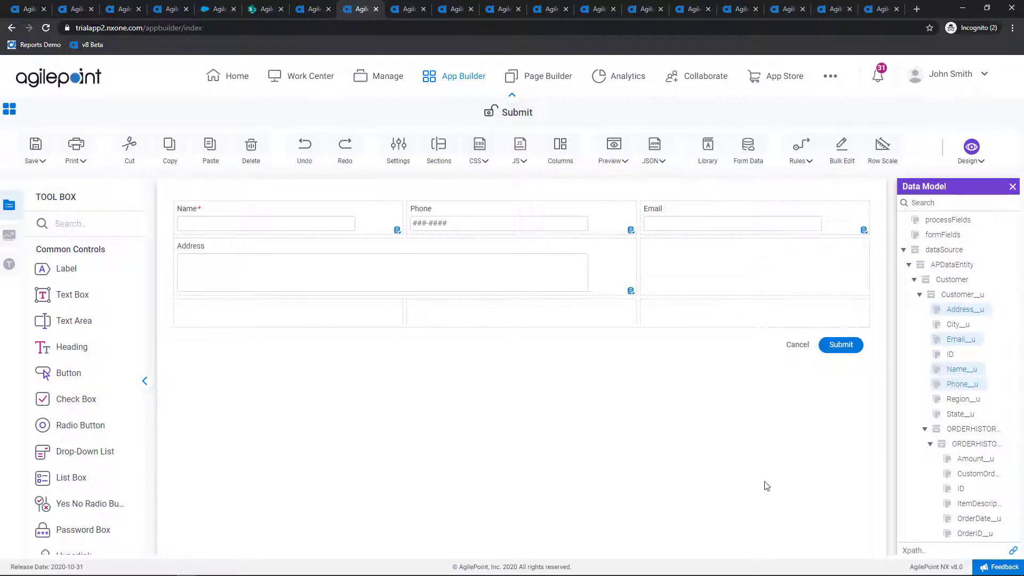
# - Add the Order History node below Address as a Subform control and widen it across the row
pyautogui.moveTo(915, 445); pyautogui.dragTo(226, 315)
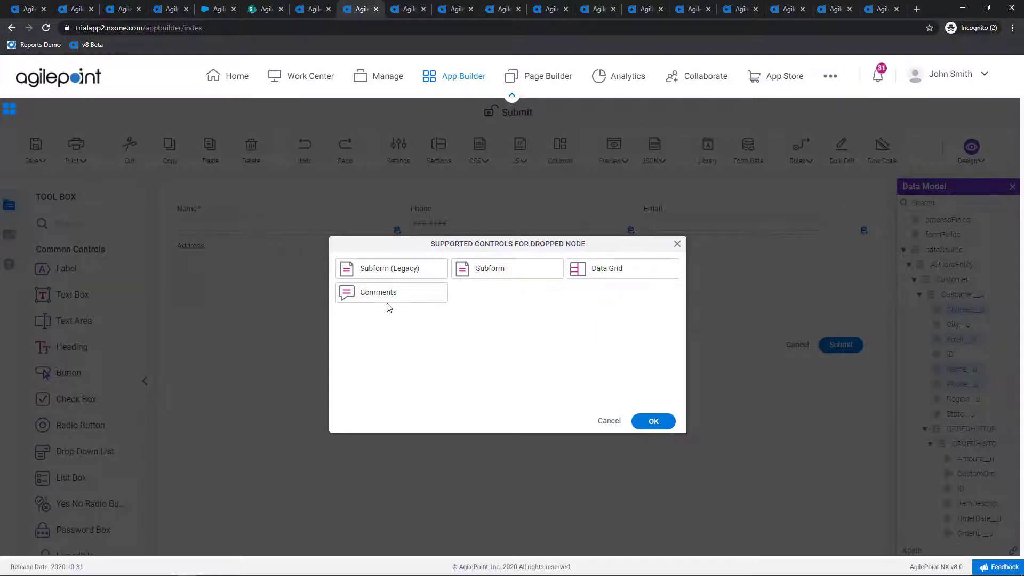
pyautogui.click(508, 272)
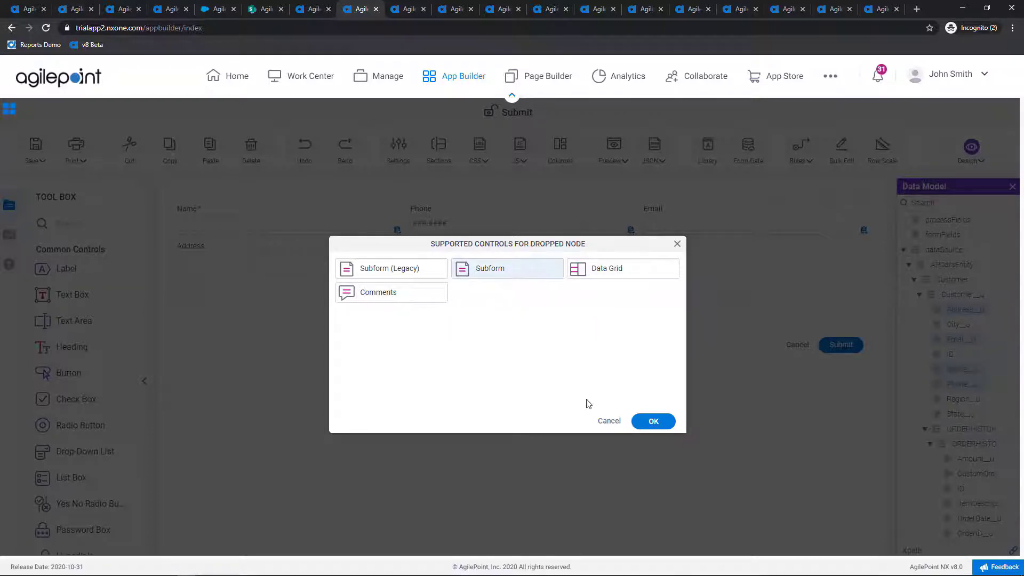
pyautogui.click(651, 423)
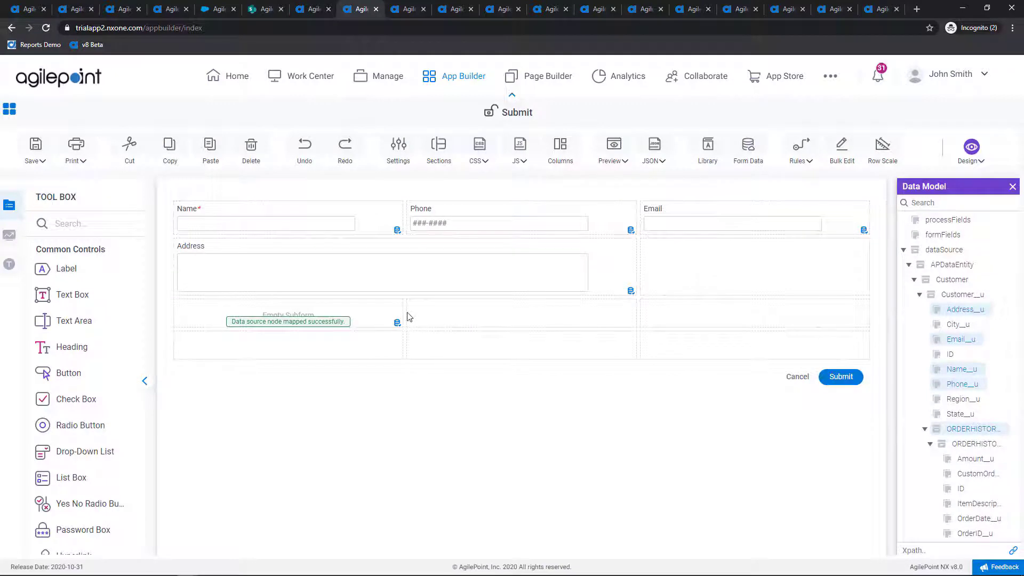
pyautogui.moveTo(443, 316); pyautogui.dragTo(858, 316)
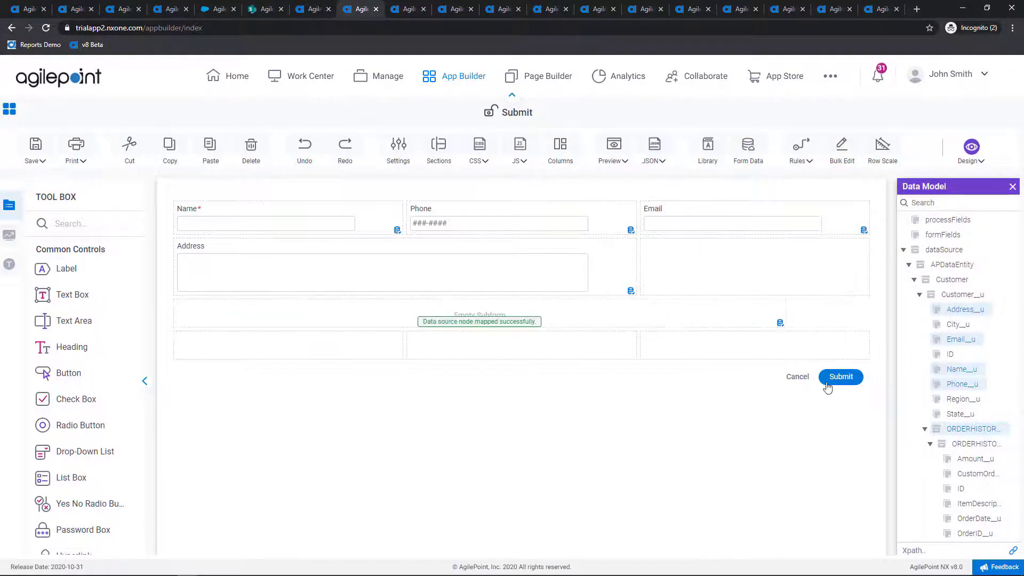
# - Set the Order History subform to five columns and place the Amount and Item Description fields in its first two cells
pyautogui.click(859, 313)
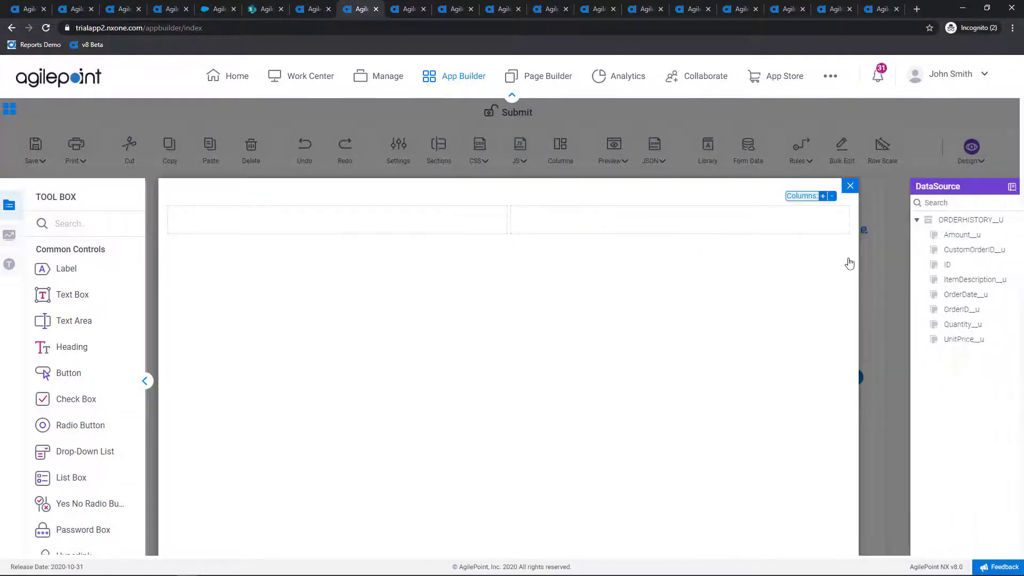
pyautogui.tripleClick(852, 196)
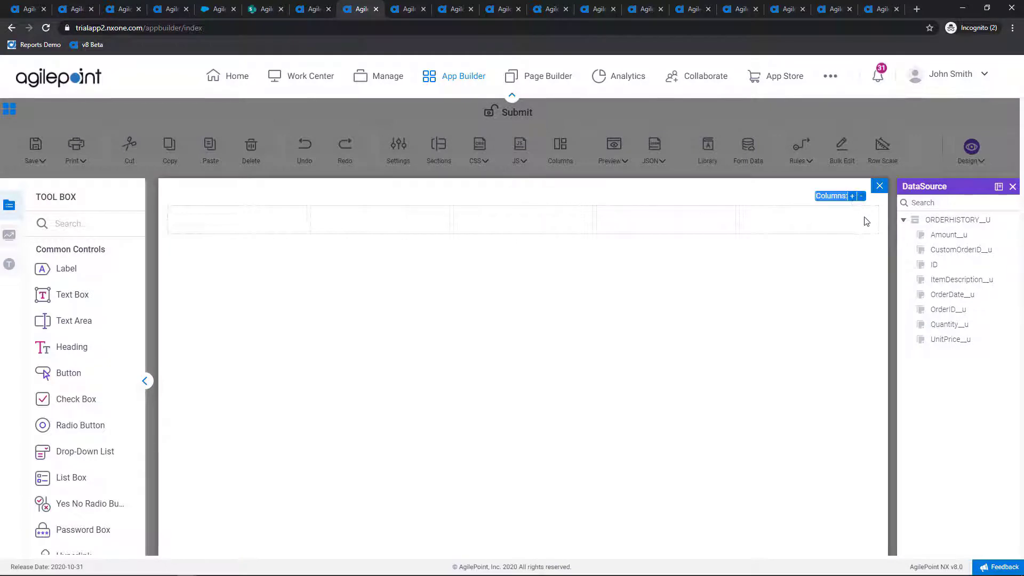
pyautogui.moveTo(938, 241); pyautogui.dragTo(224, 220)
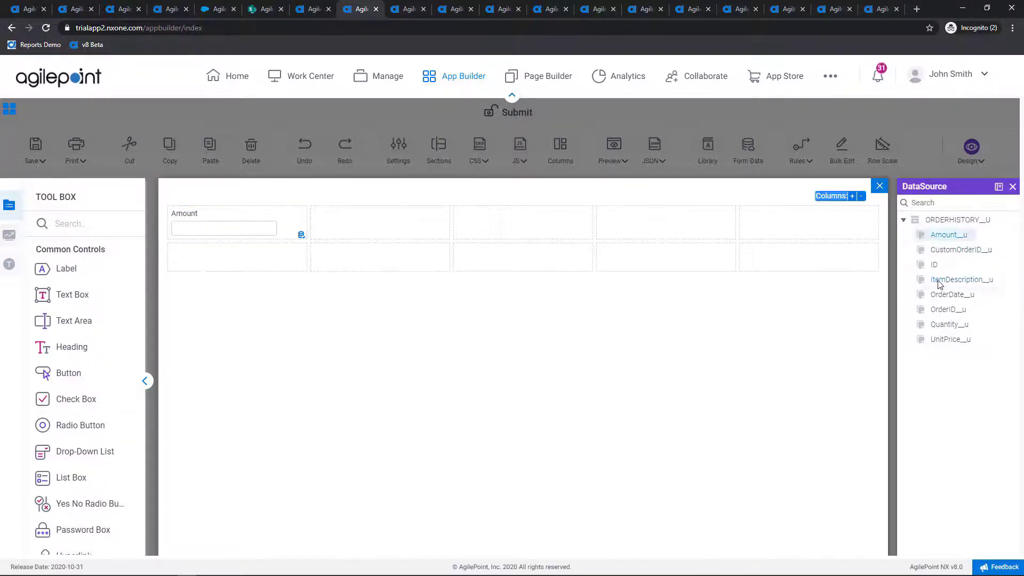
pyautogui.moveTo(939, 283); pyautogui.dragTo(338, 224)
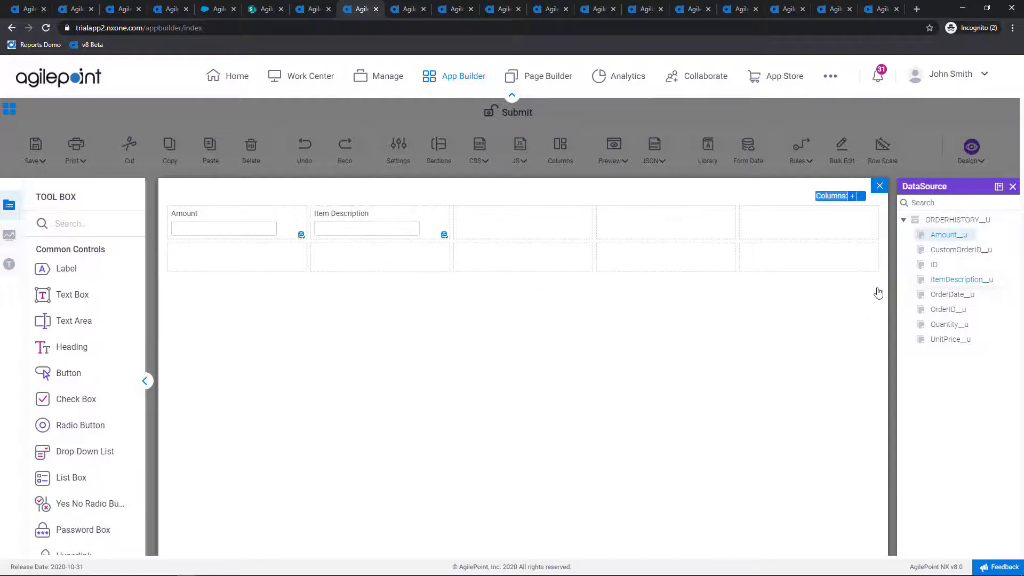
pyautogui.click(879, 186)
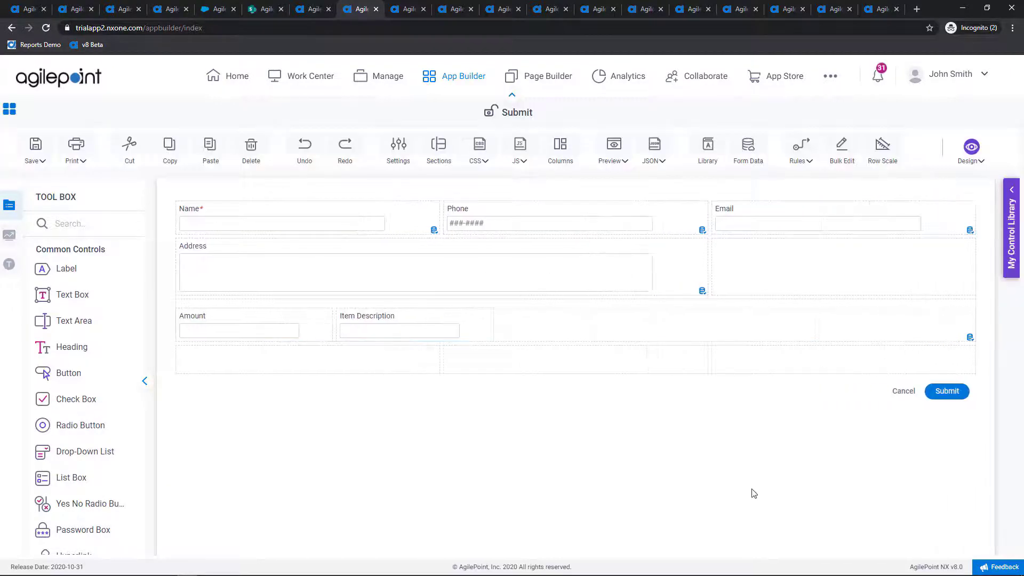
# - Review the general field settings of the Phone and Email fields, leaving them as they are
pyautogui.click(701, 208)
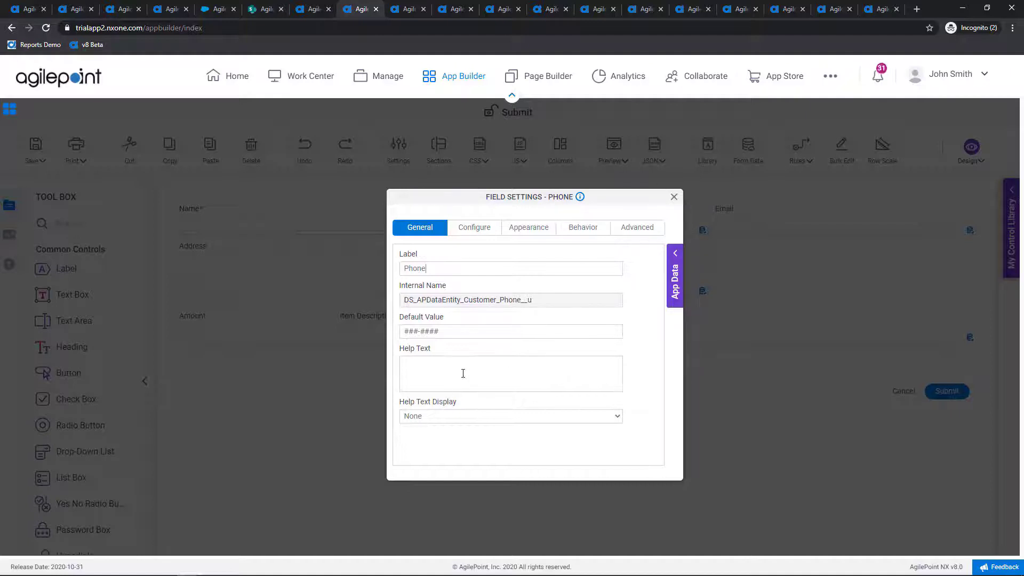
pyautogui.click(673, 196)
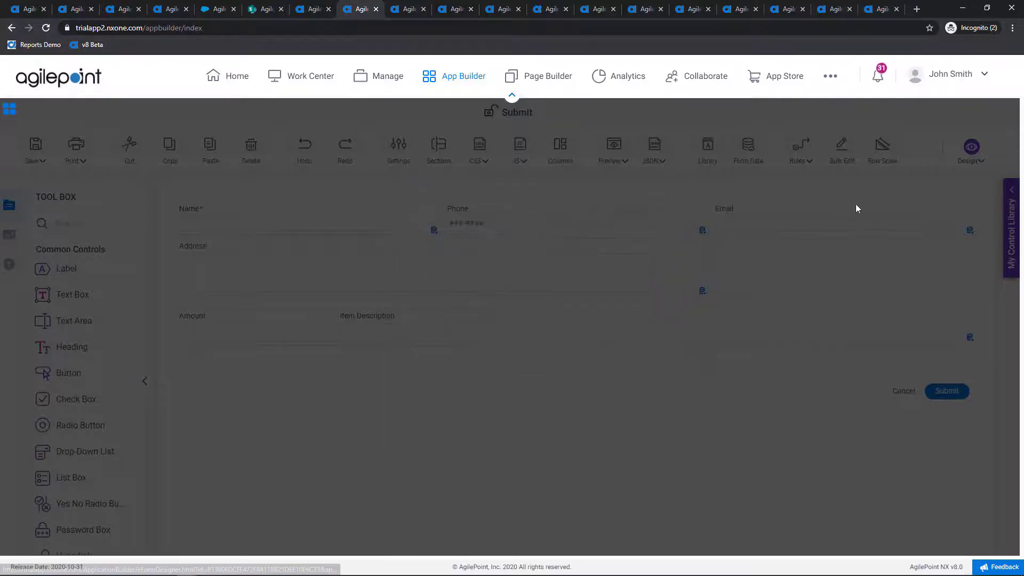
pyautogui.click(966, 211)
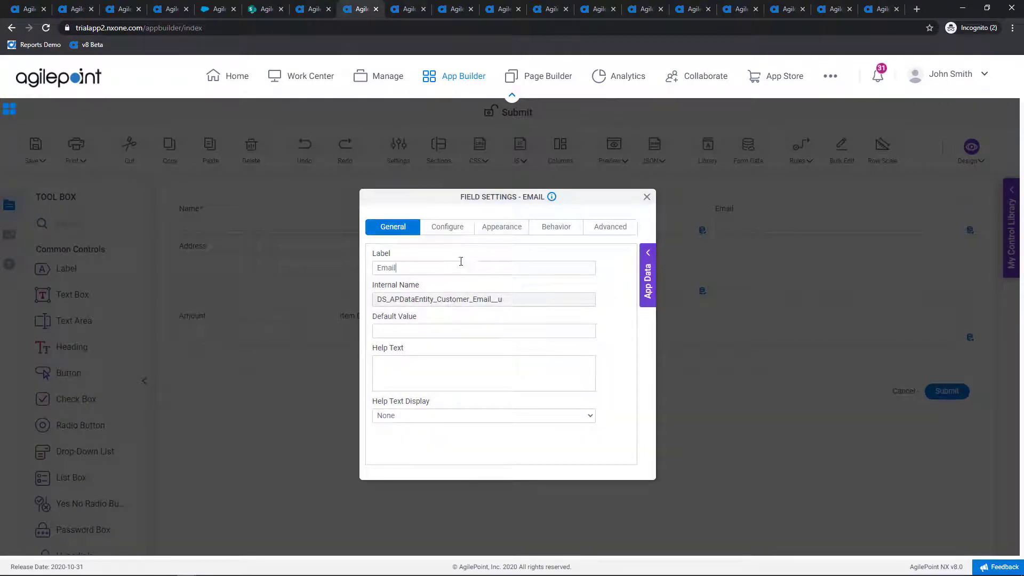
pyautogui.click(646, 195)
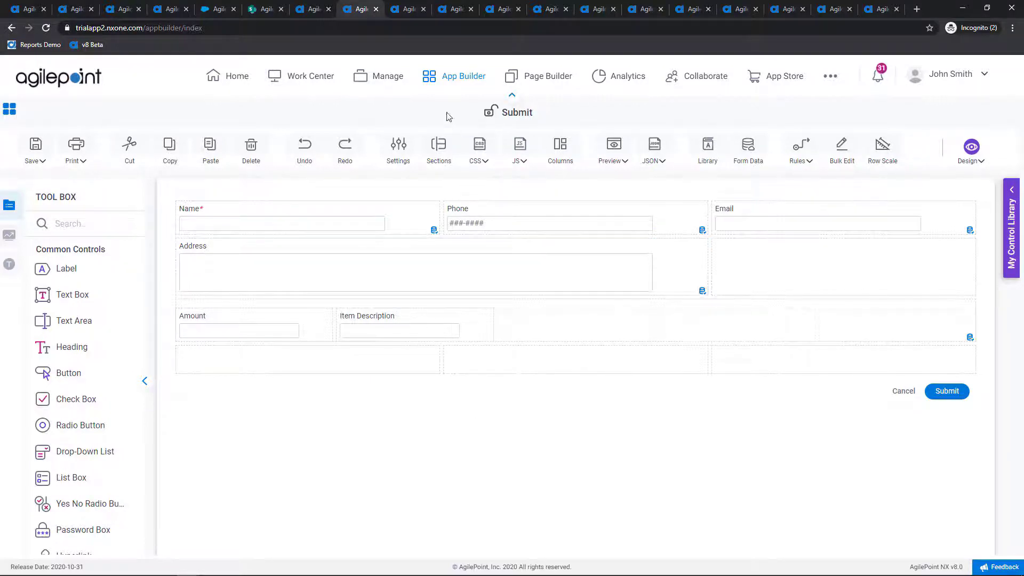
# - Switch to the open IT Service Request process model and examine its swimlanes, activities and decision paths
pyautogui.click(405, 9)
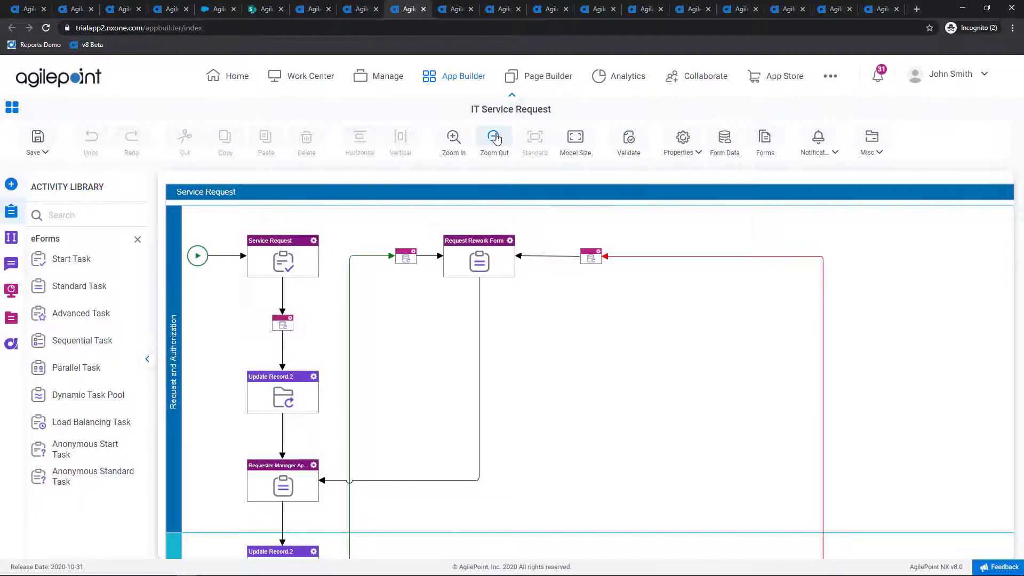
pyautogui.click(495, 139)
pyautogui.click(495, 139)
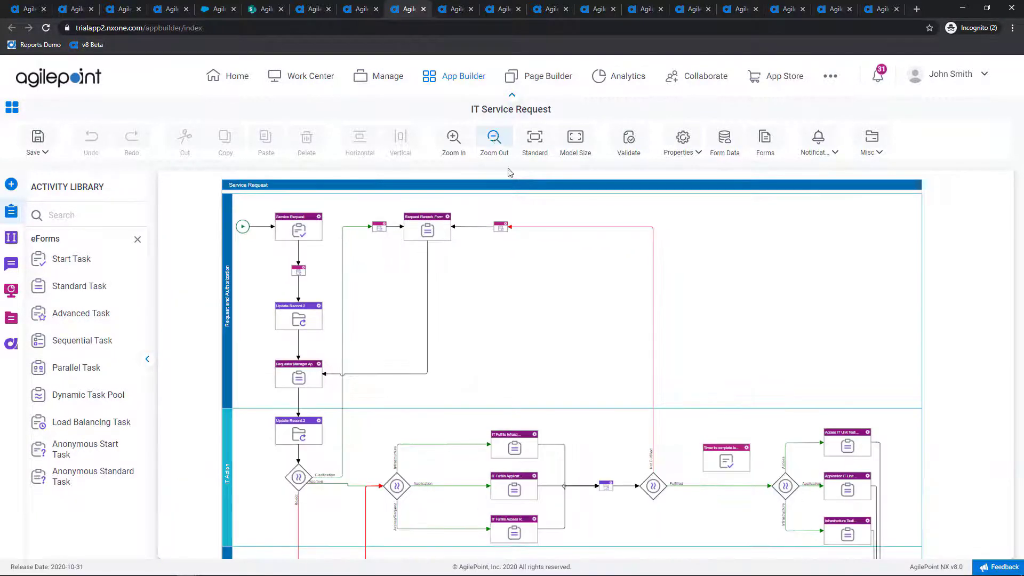
pyautogui.moveTo(1013, 288); pyautogui.dragTo(1012, 297)
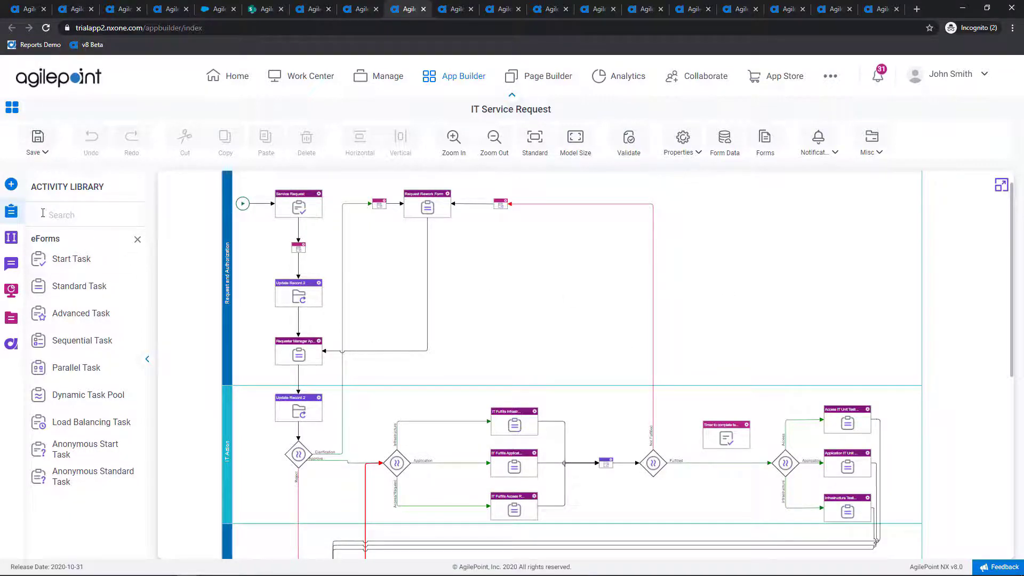
# - Look through the available integrations for the IT Service Request process and add the Salesforce activities to the activity library
pyautogui.click(14, 185)
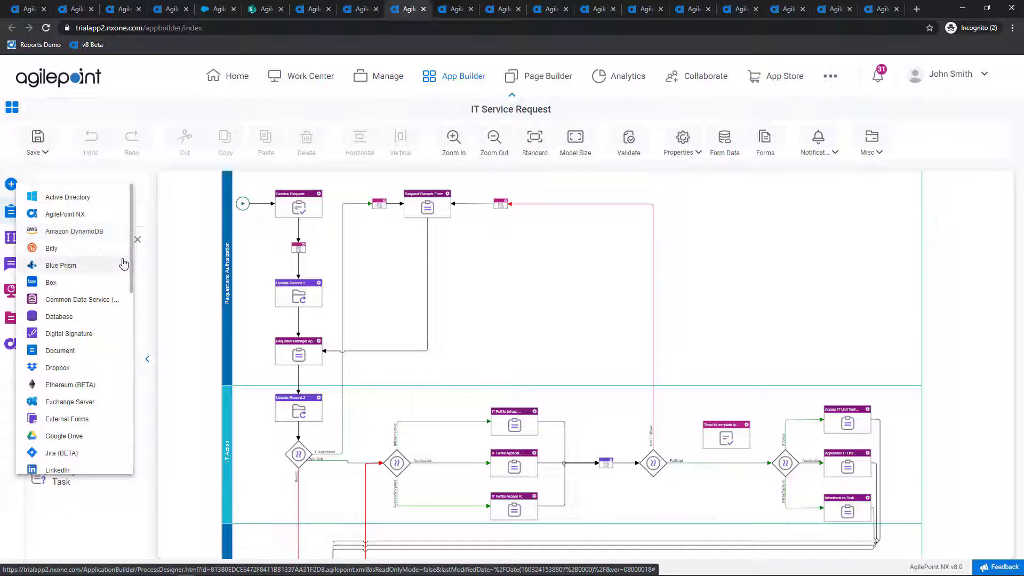
pyautogui.moveTo(130, 260); pyautogui.dragTo(135, 465)
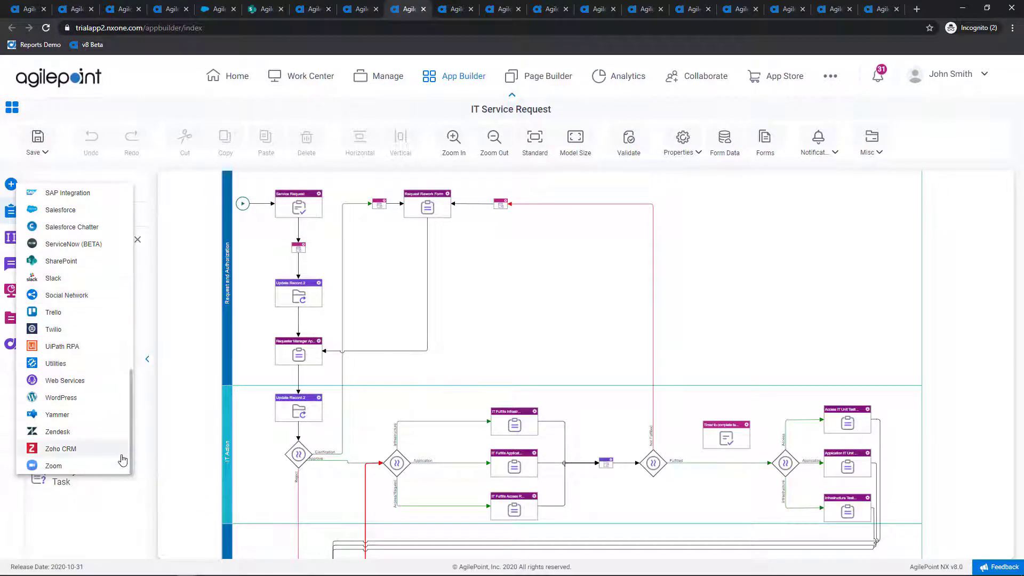
pyautogui.click(11, 185)
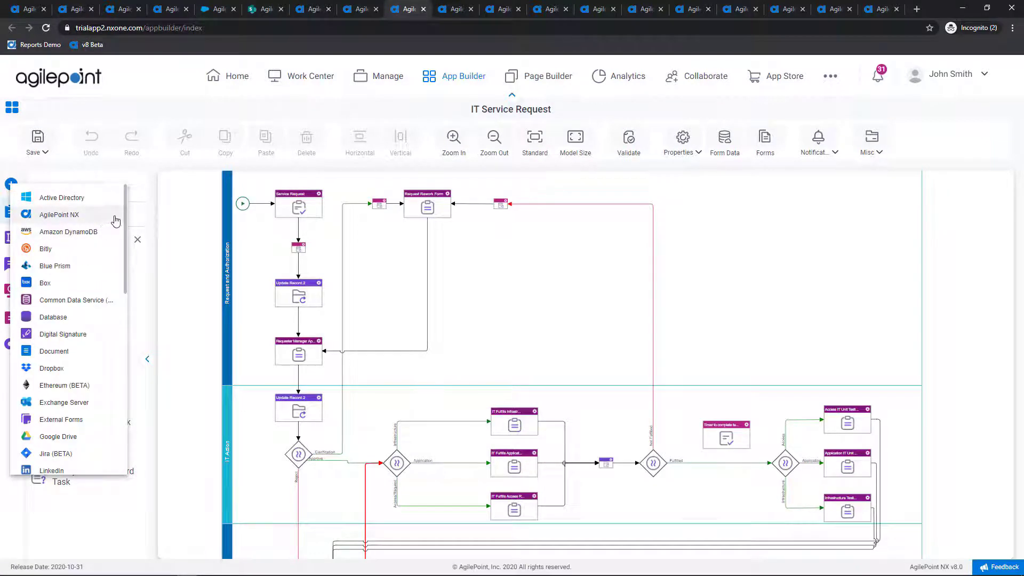
pyautogui.scroll(-2, 125, 216)
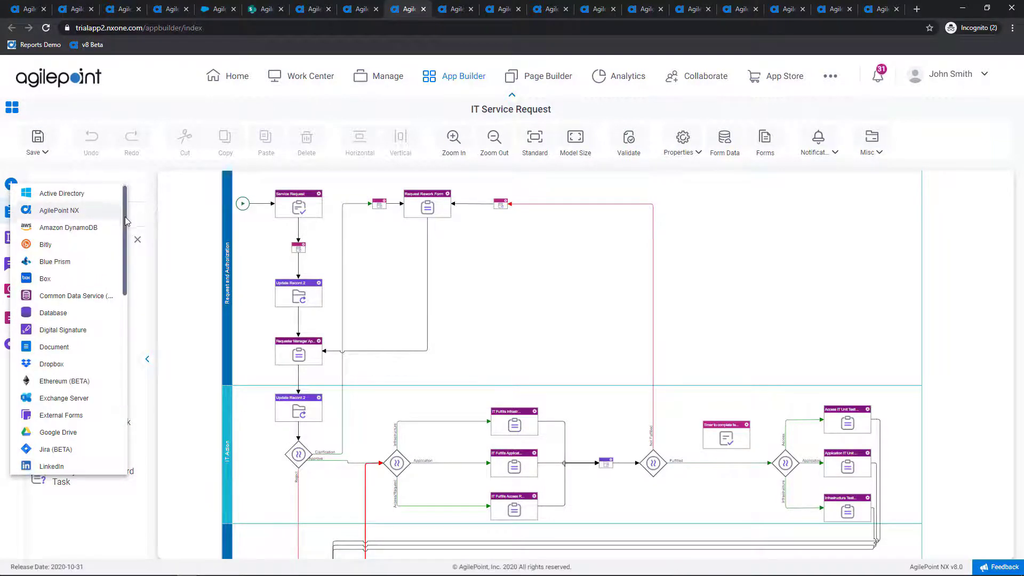
pyautogui.moveTo(128, 234); pyautogui.dragTo(128, 362)
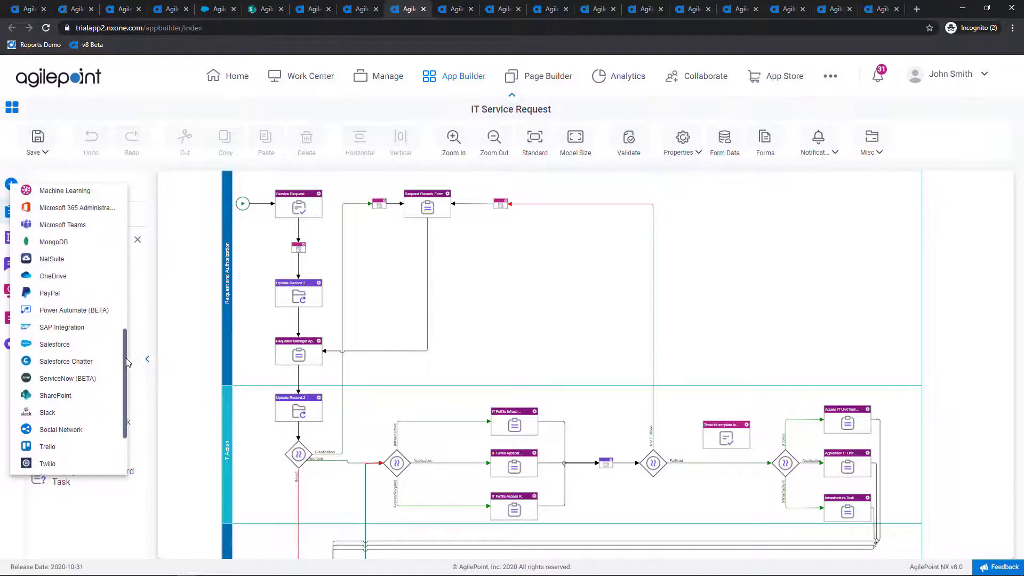
pyautogui.scroll(-4, 94, 319)
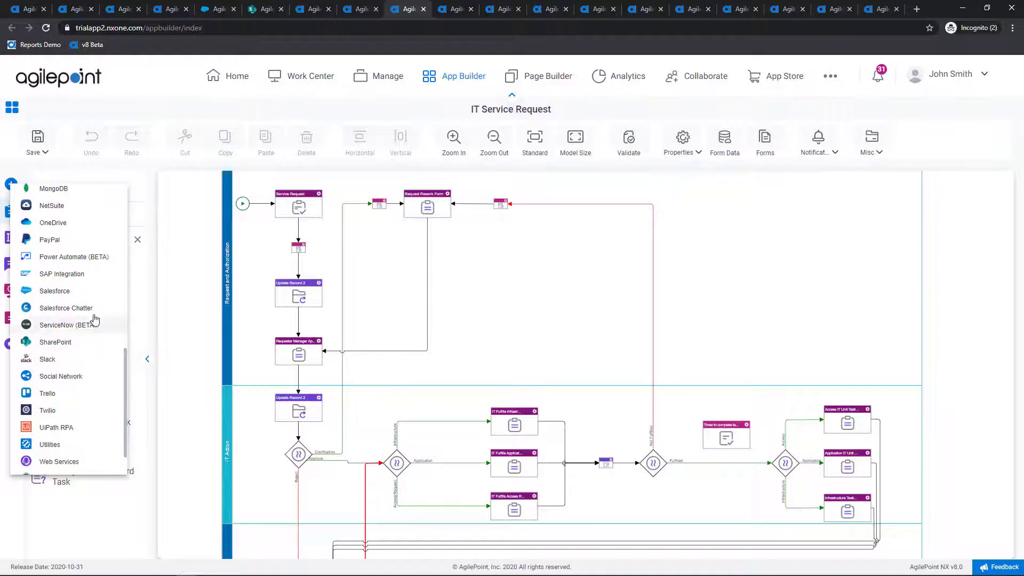
pyautogui.click(68, 291)
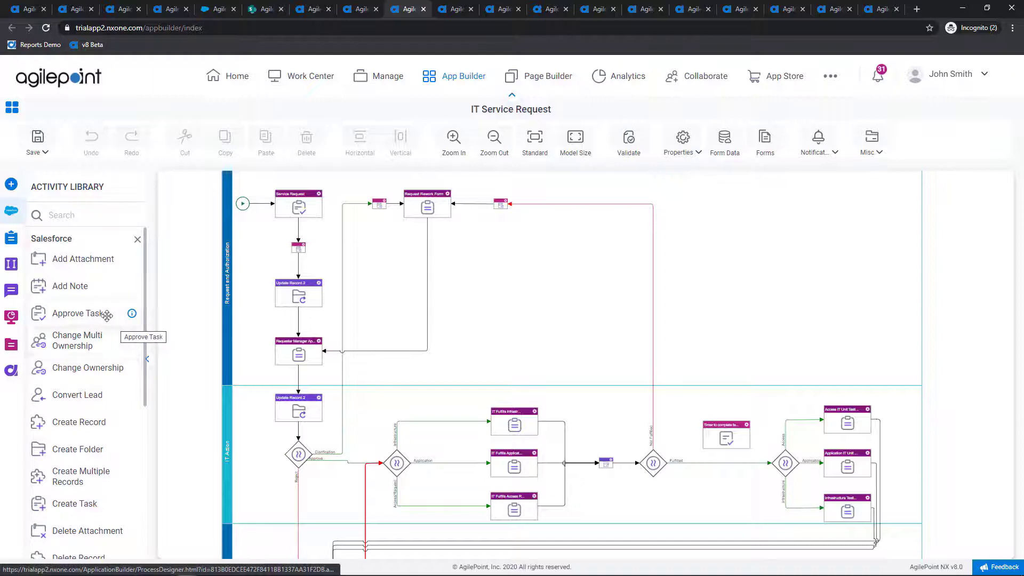
# - Place a Salesforce Create Record activity in the empty part of the Request and Authorization lane and proceed to its record configuration
pyautogui.scroll(-3, 61, 317)
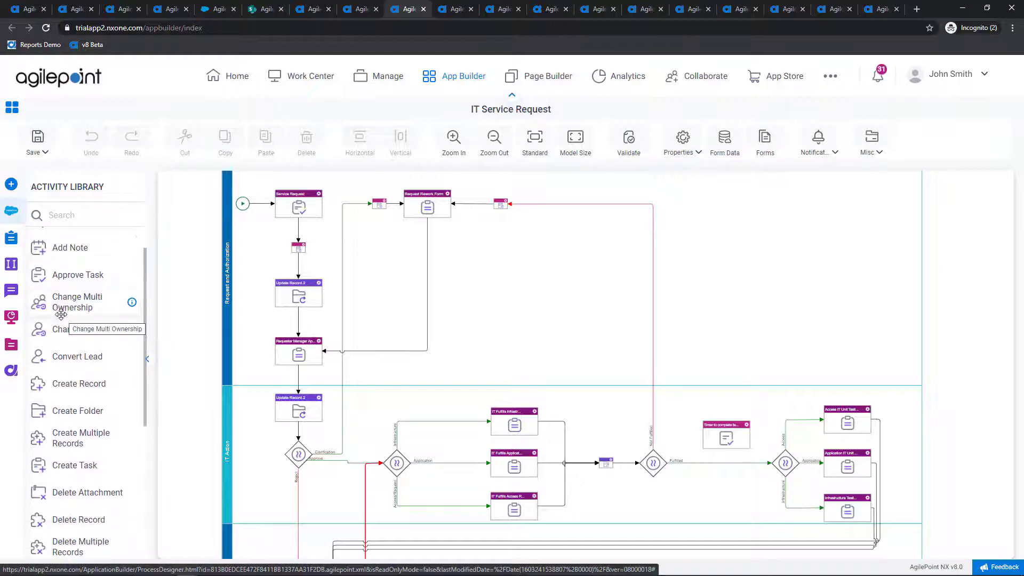
pyautogui.scroll(3, 60, 317)
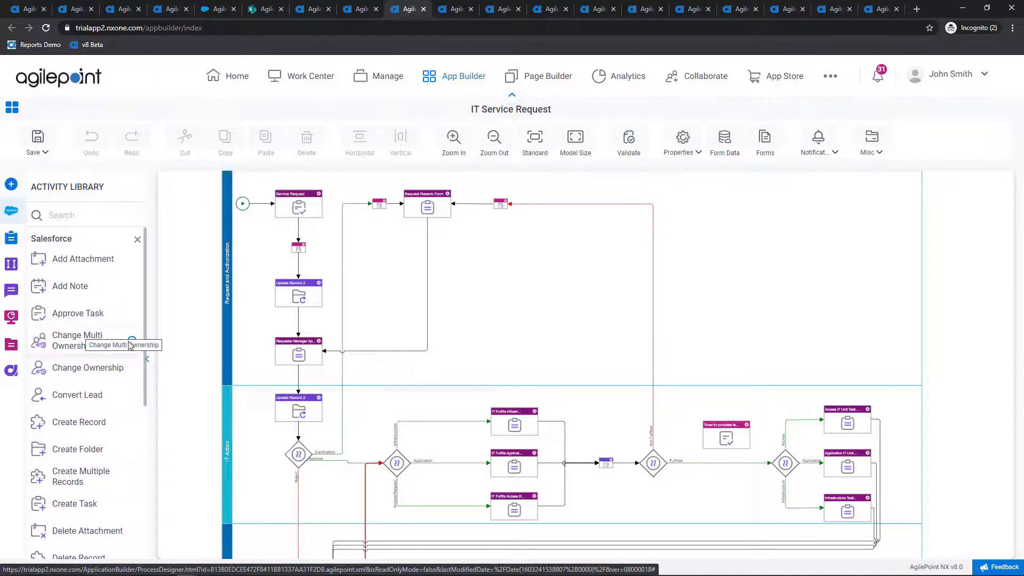
pyautogui.scroll(-6, 86, 373)
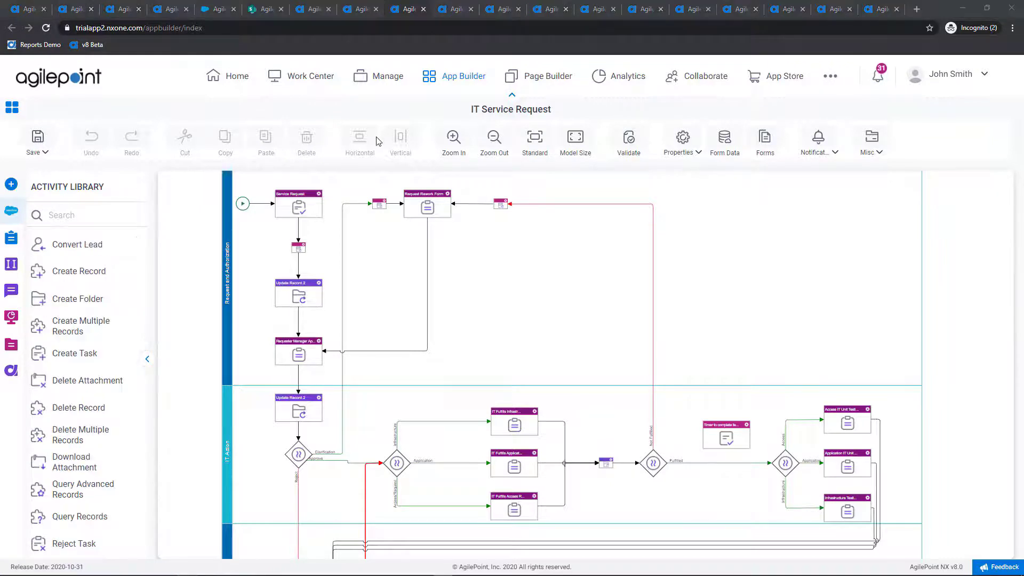
pyautogui.moveTo(82, 270); pyautogui.dragTo(782, 252)
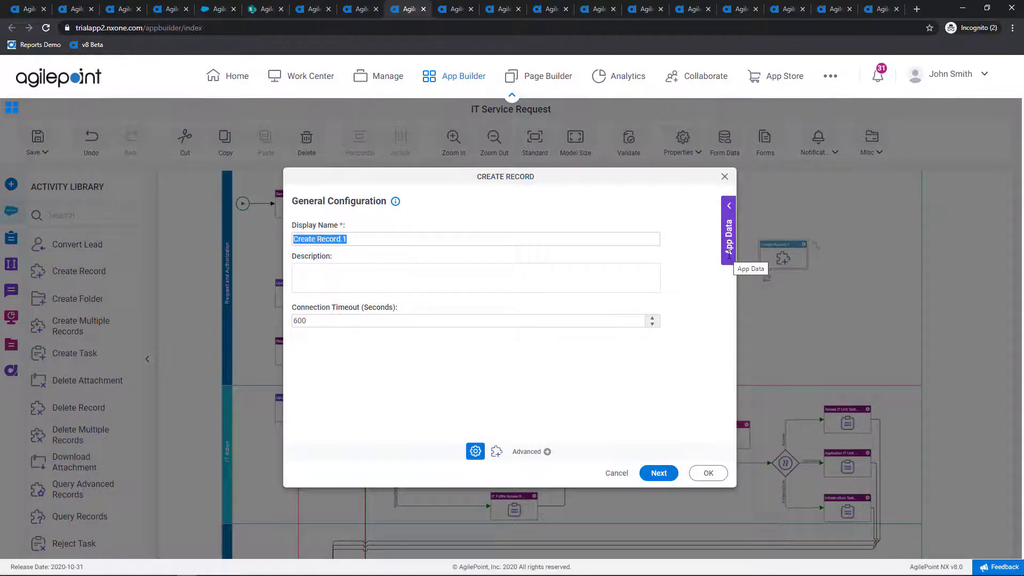
pyautogui.write('Cre')
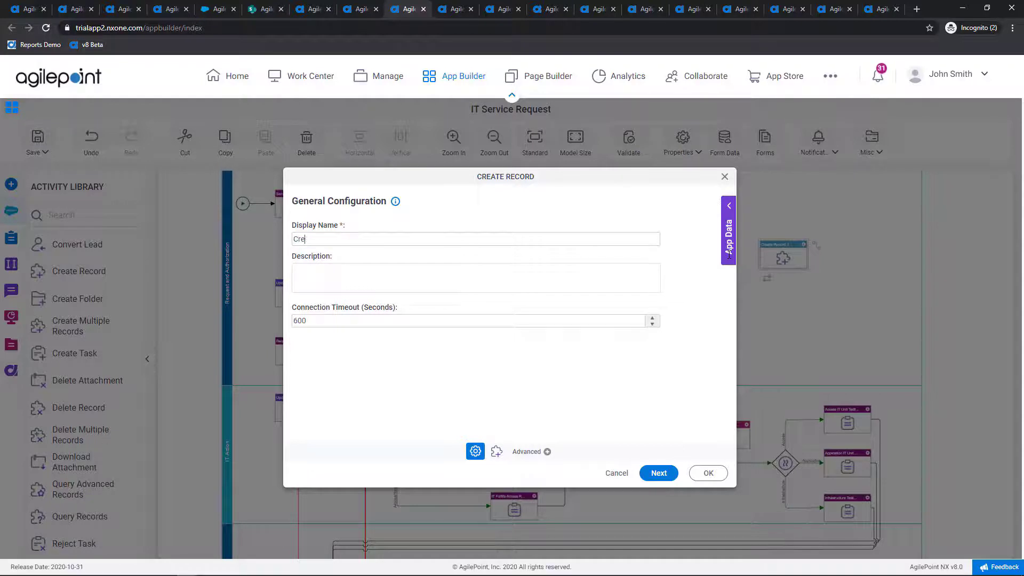
pyautogui.click(660, 475)
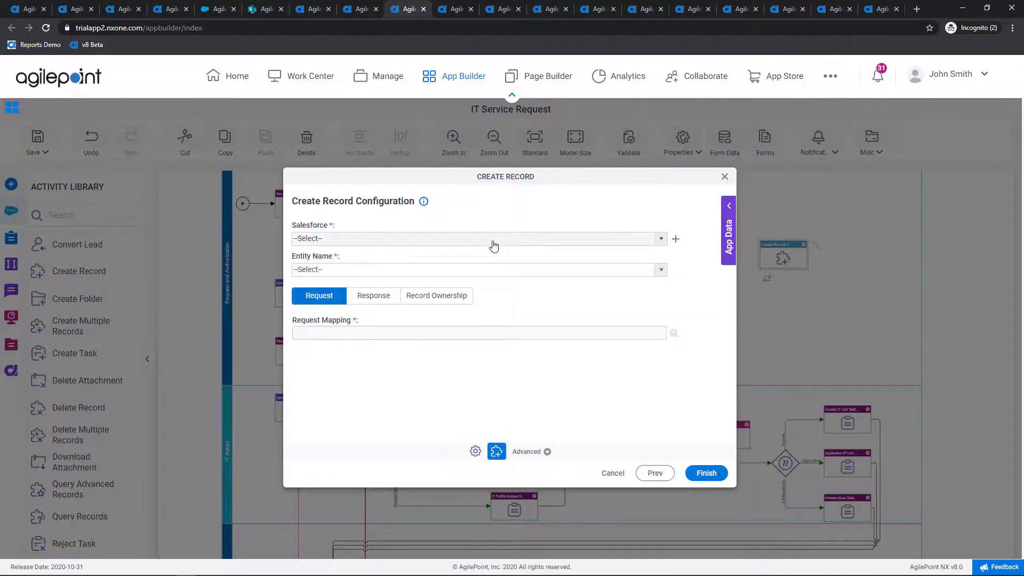
# - Set the Create Record activity's Salesforce connection to LucasSFDC (Global) and its entity to Lead
pyautogui.click(490, 245)
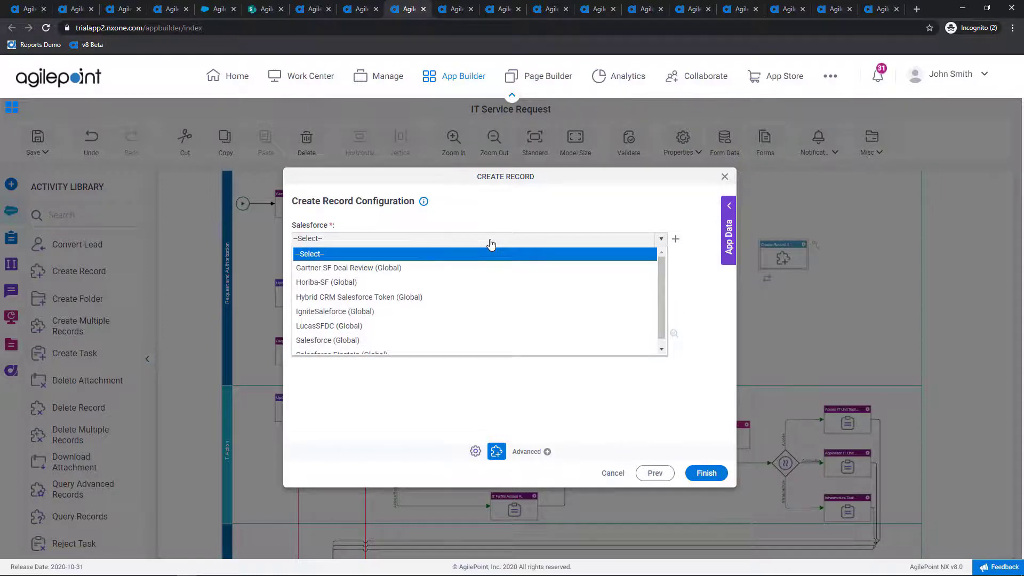
pyautogui.click(456, 326)
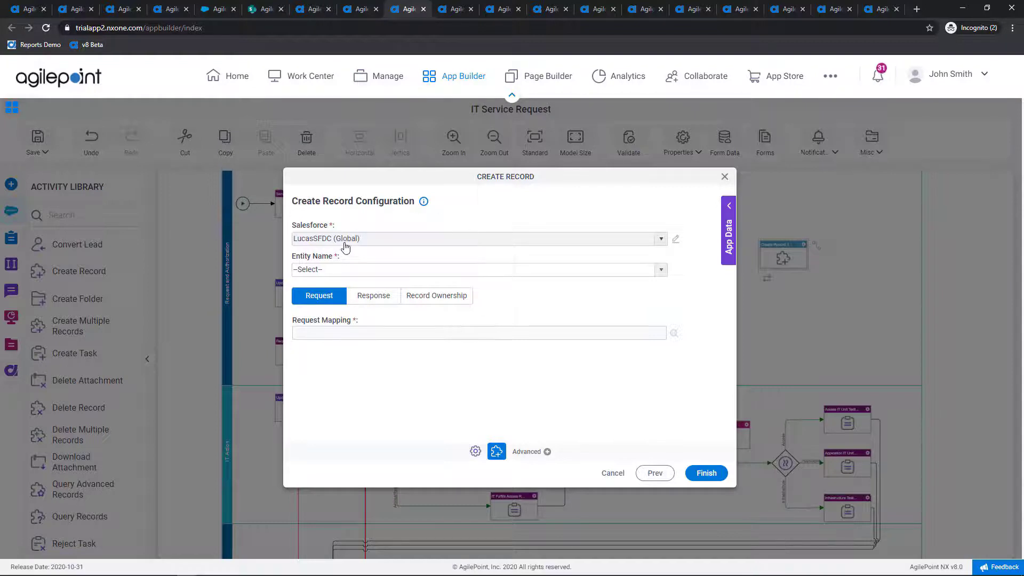
pyautogui.click(325, 269)
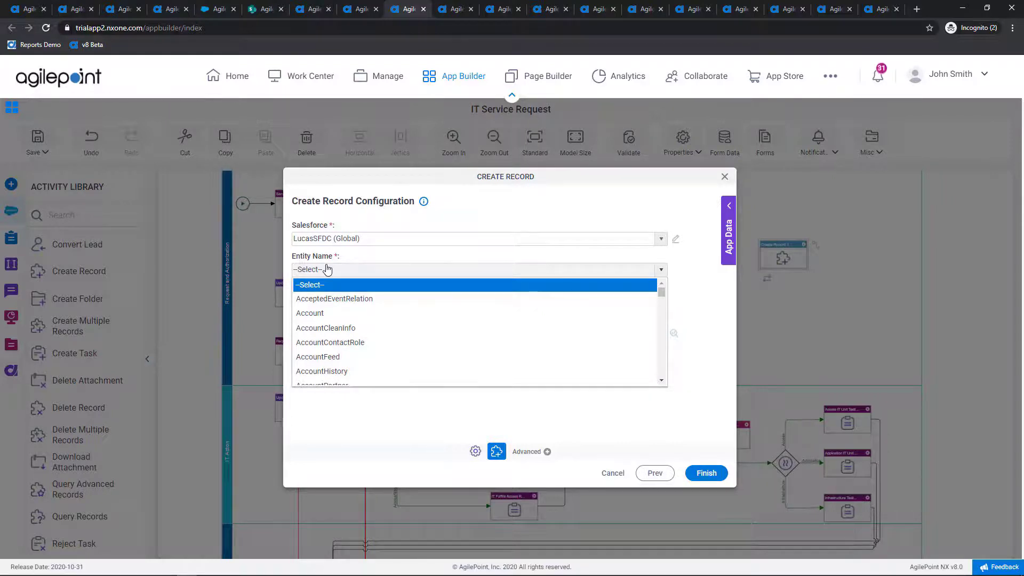
pyautogui.press('l')
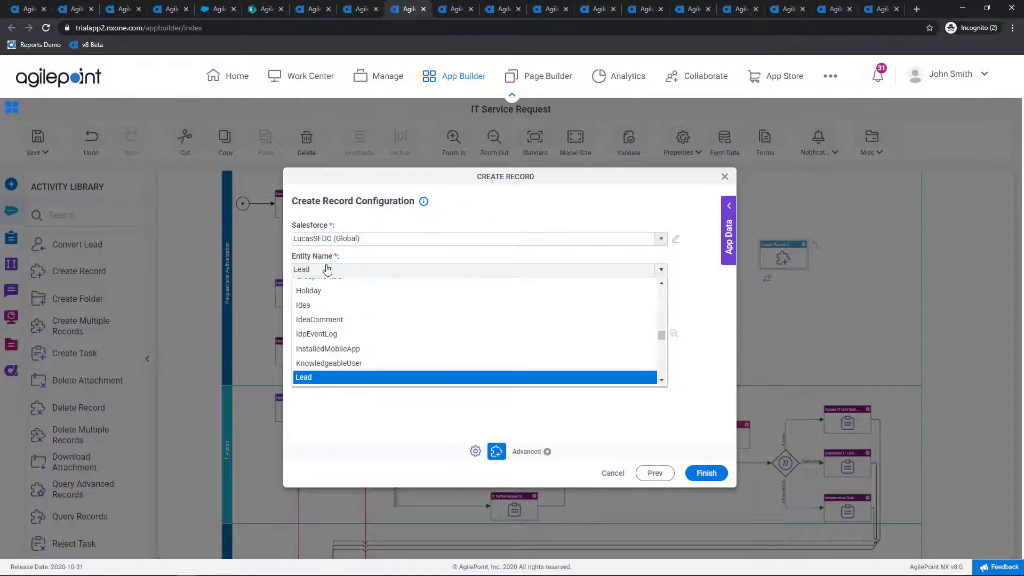
pyautogui.click(336, 378)
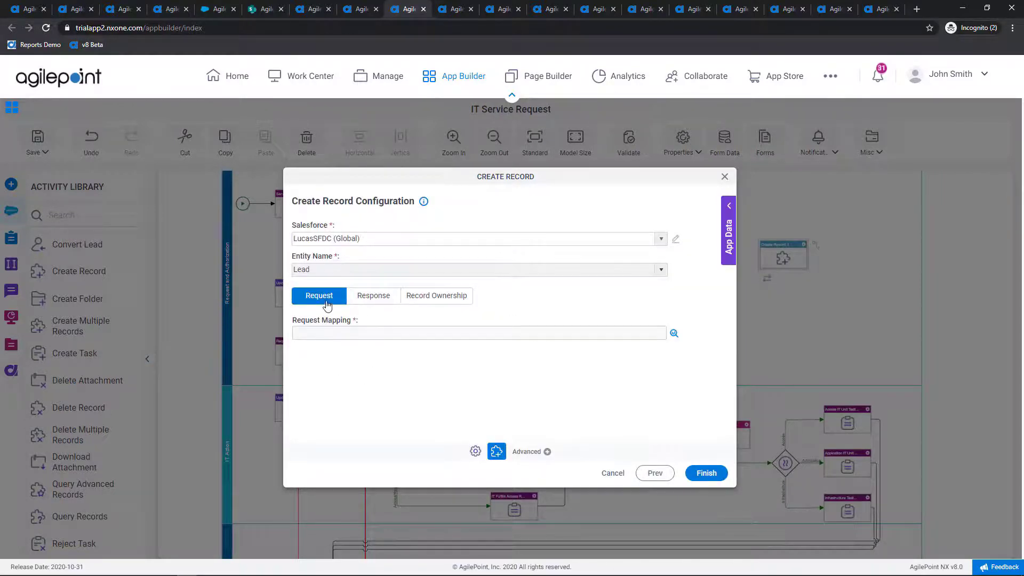
# - Open the request mapping and map the EmployeeName__u data source field to the Lead's Name field
pyautogui.click(674, 334)
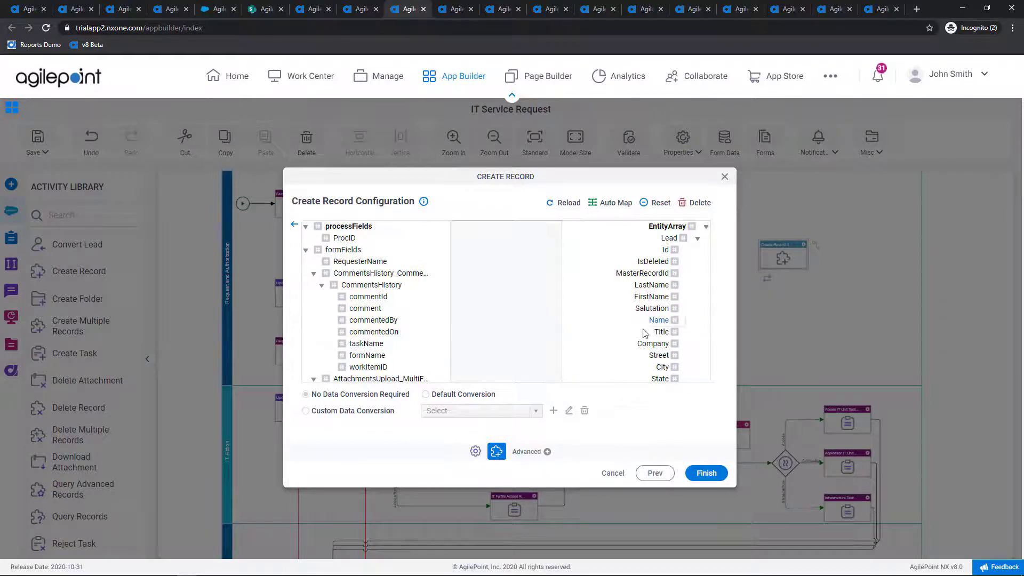
pyautogui.scroll(-5, 358, 320)
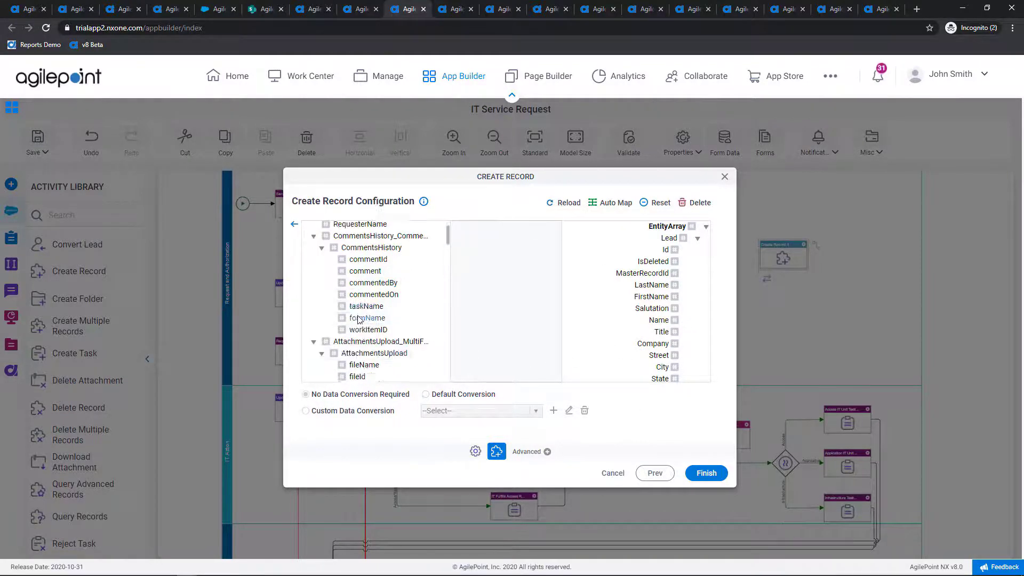
pyautogui.scroll(-10, 358, 319)
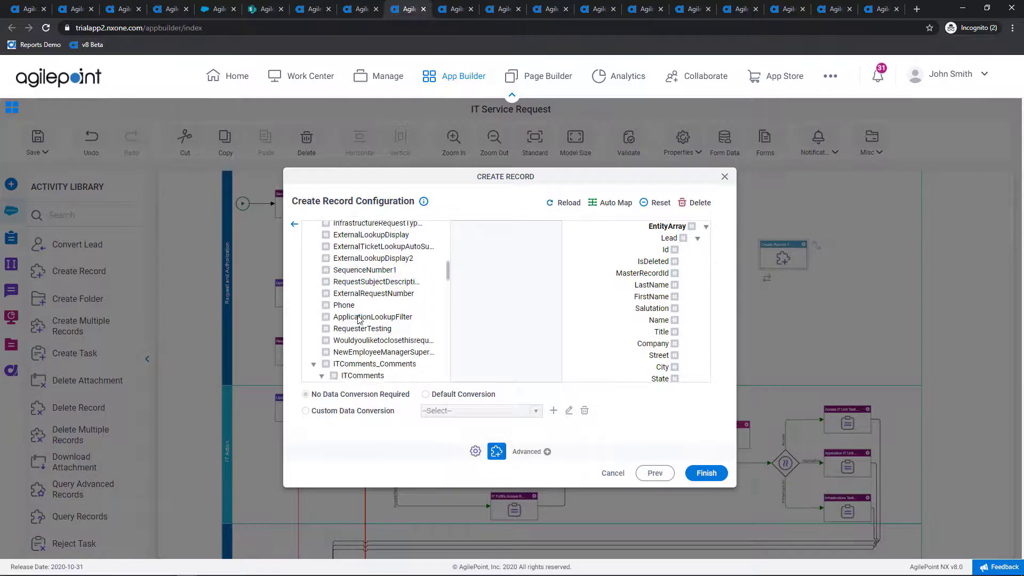
pyautogui.scroll(-10, 363, 331)
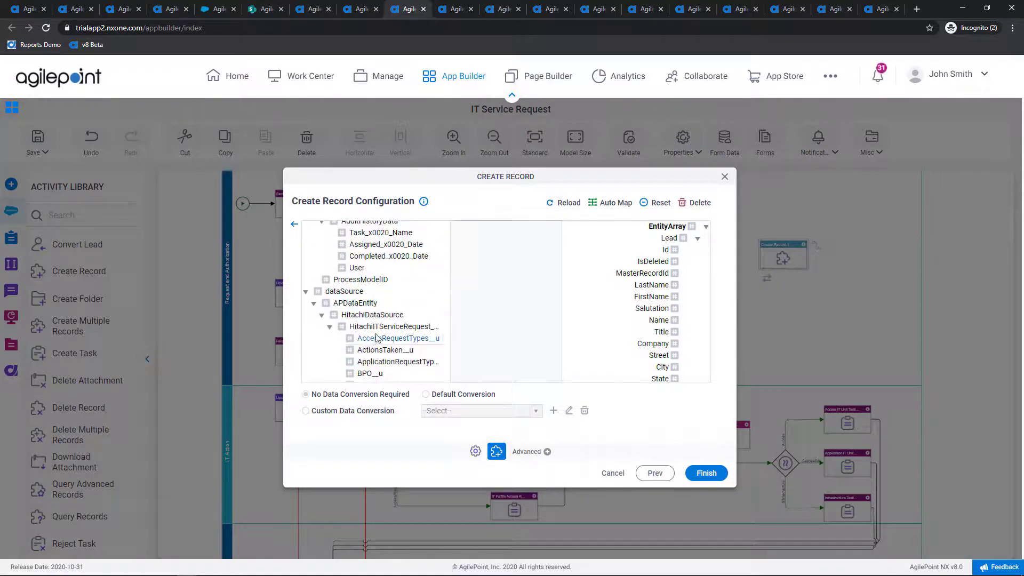
pyautogui.scroll(-5, 379, 341)
pyautogui.scroll(20, 389, 344)
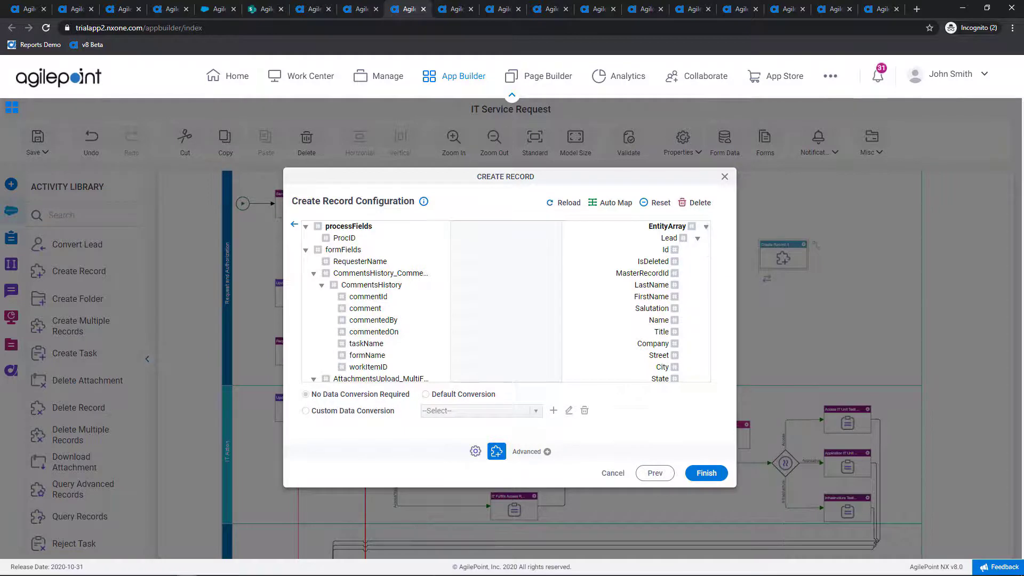
pyautogui.scroll(-10, 473, 338)
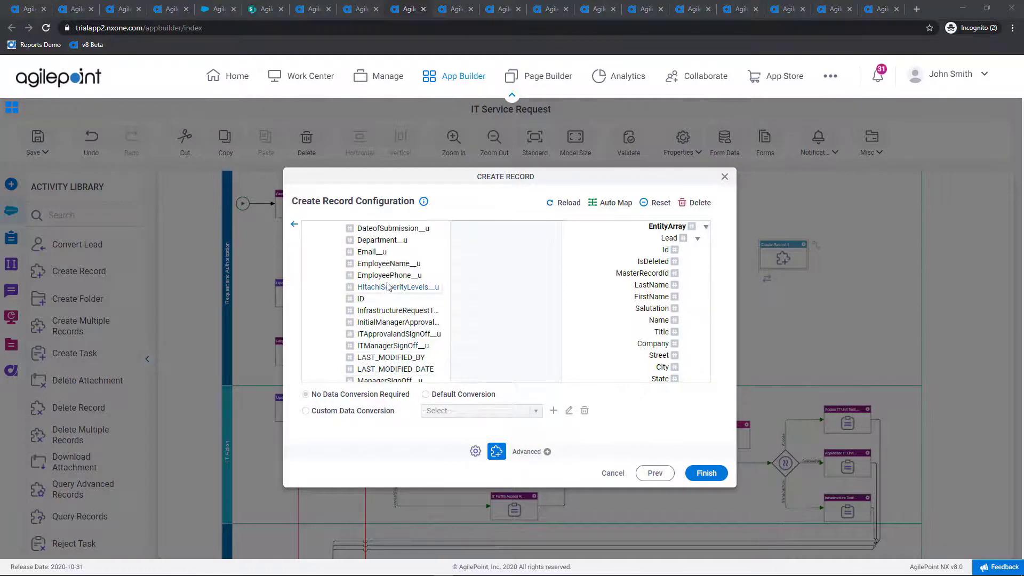
pyautogui.moveTo(398, 264); pyautogui.dragTo(653, 322)
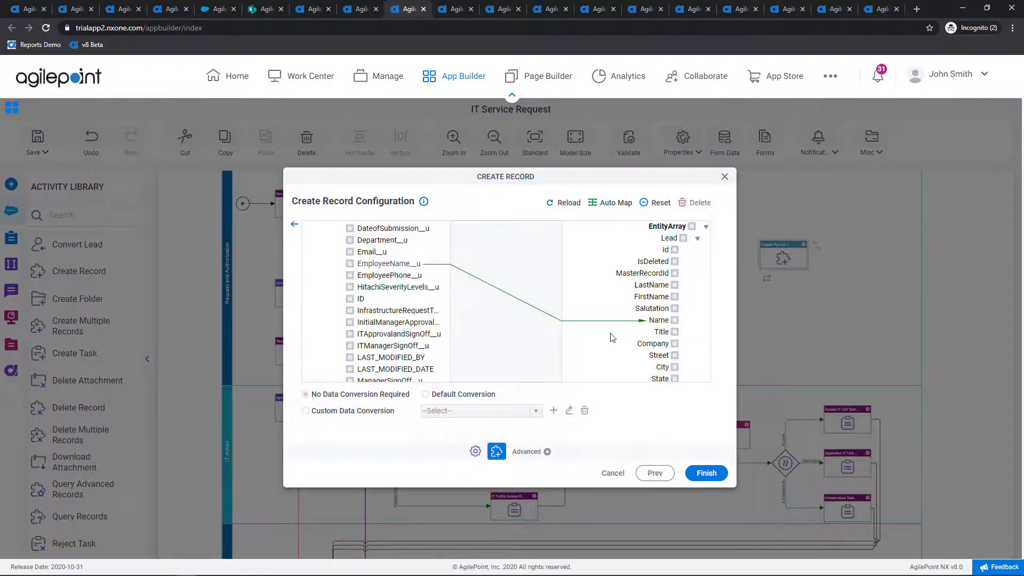
# - Map the EmployeePhone__u data source field to the Lead's Phone field
pyautogui.scroll(-3, 624, 337)
pyautogui.scroll(-2, 640, 345)
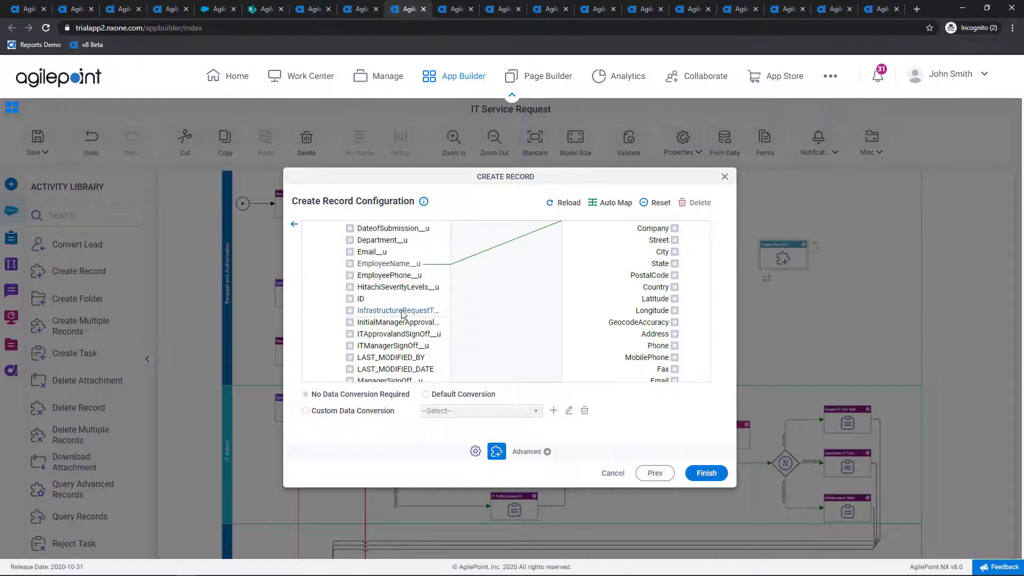
pyautogui.scroll(1, 408, 309)
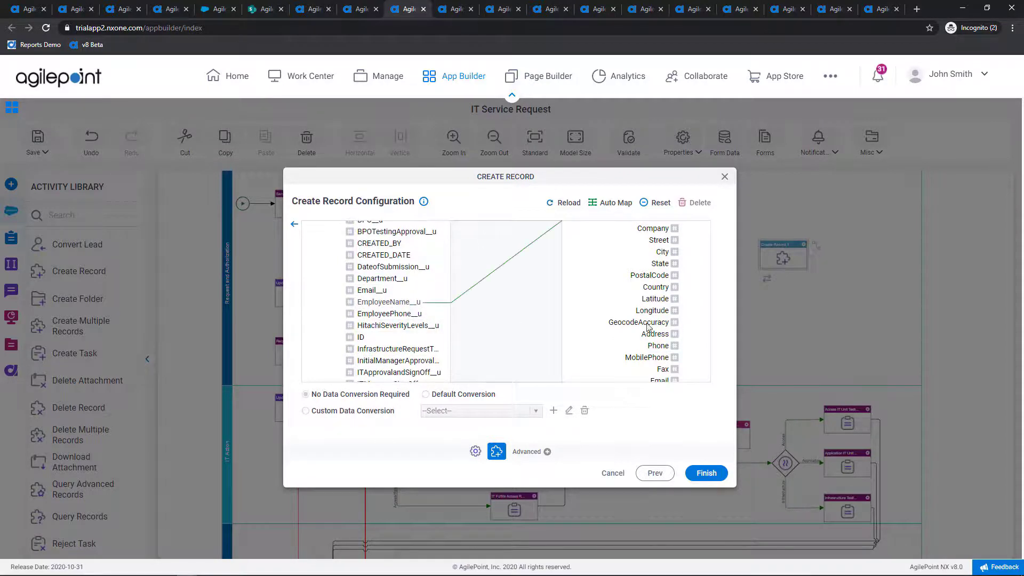
pyautogui.moveTo(427, 312); pyautogui.dragTo(645, 346)
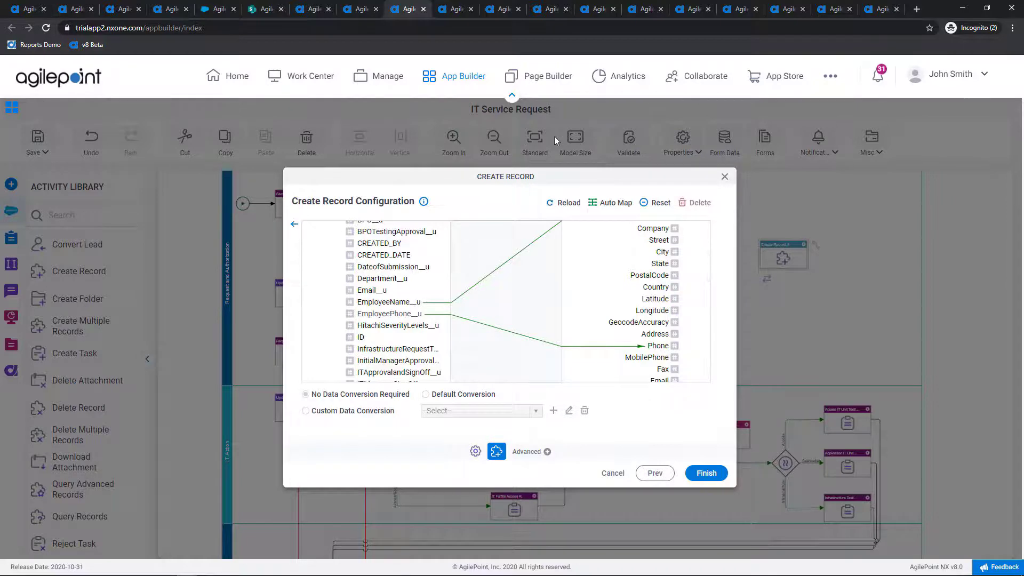
# - Close the record configuration without finishing it and delete the Create Record activity from the process model
pyautogui.click(725, 178)
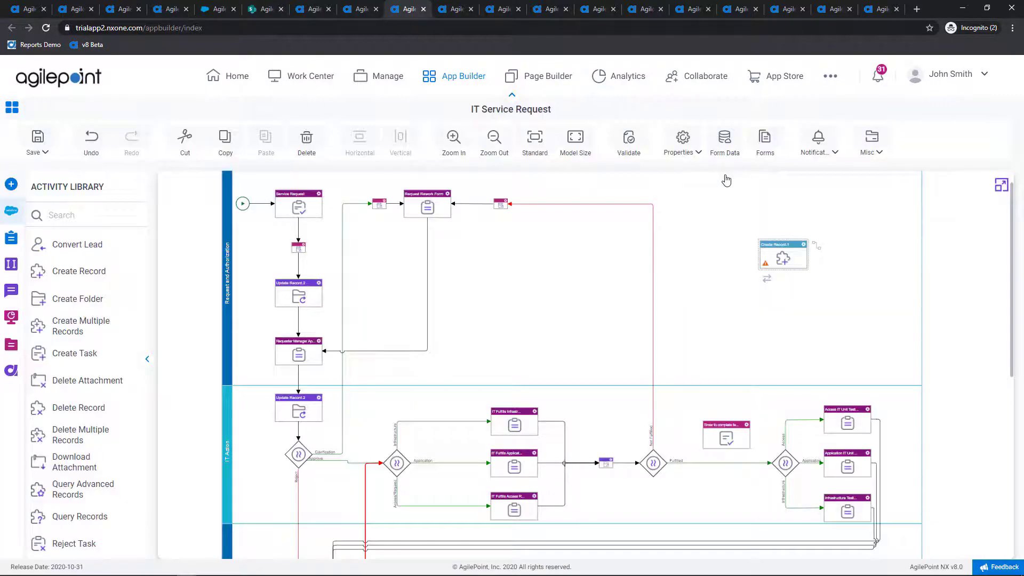
pyautogui.click(803, 247)
pyautogui.click(841, 362)
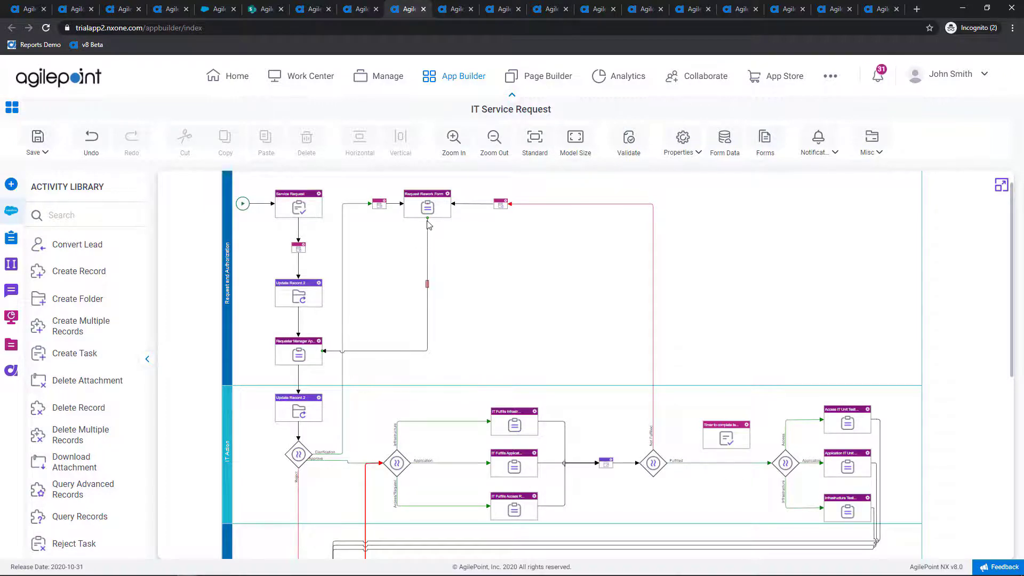
# - Switch to the open Service Request form and look through its Common, Advanced and Telerik controls and its CSS and JS options
pyautogui.click(449, 11)
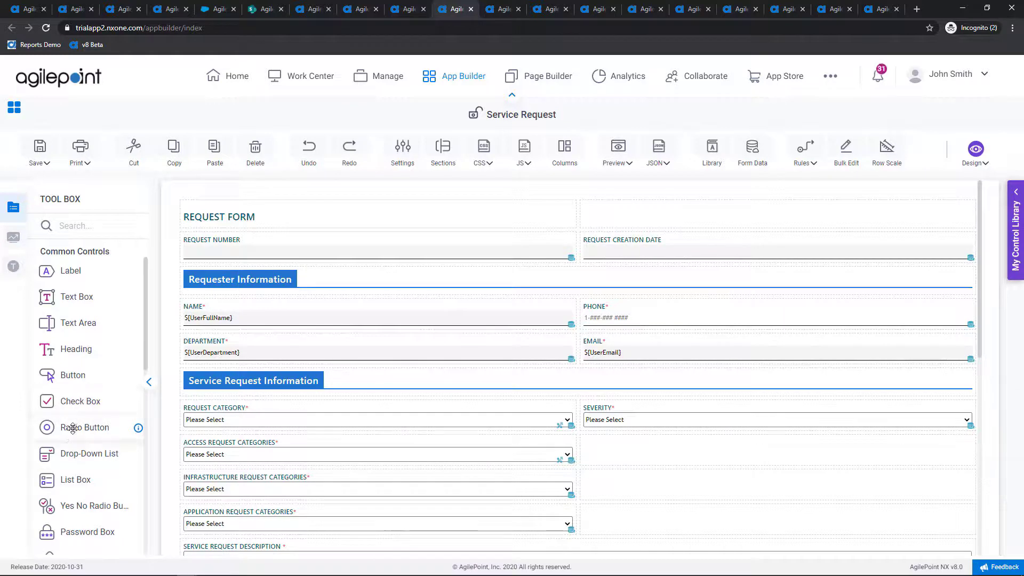
pyautogui.scroll(-3, 67, 427)
pyautogui.scroll(-4, 65, 457)
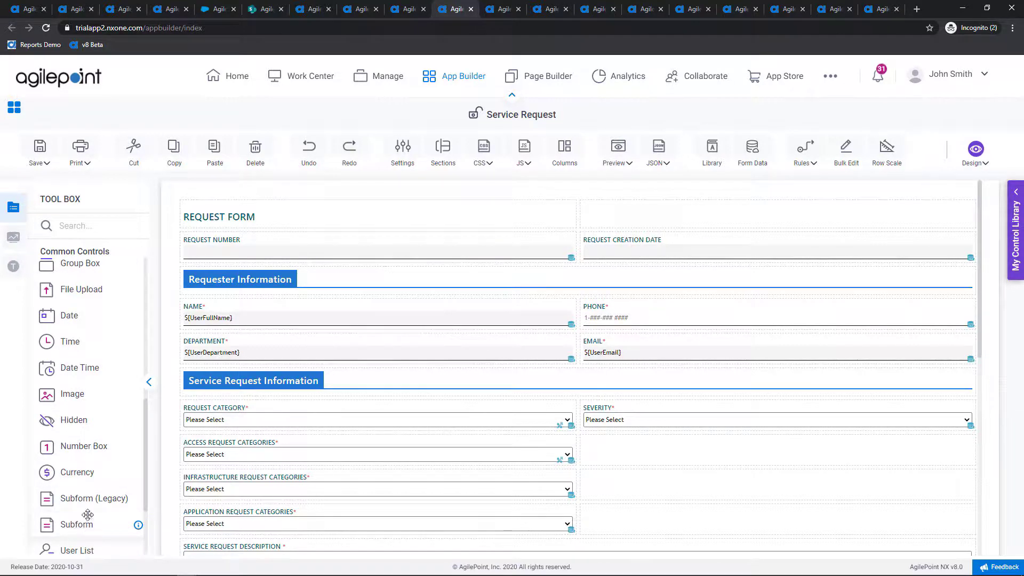
pyautogui.scroll(-3, 91, 512)
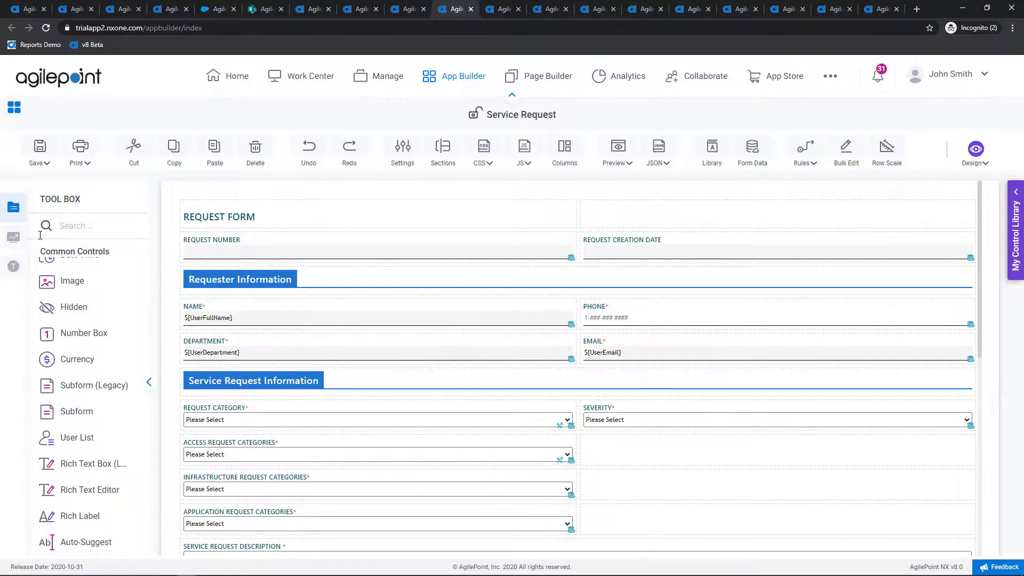
pyautogui.click(24, 240)
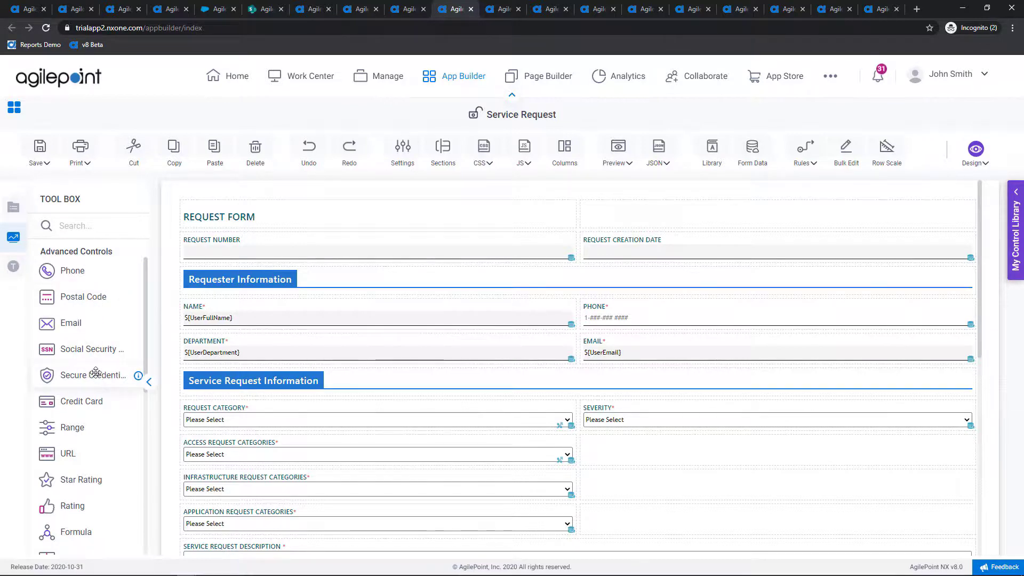
pyautogui.scroll(-3, 72, 431)
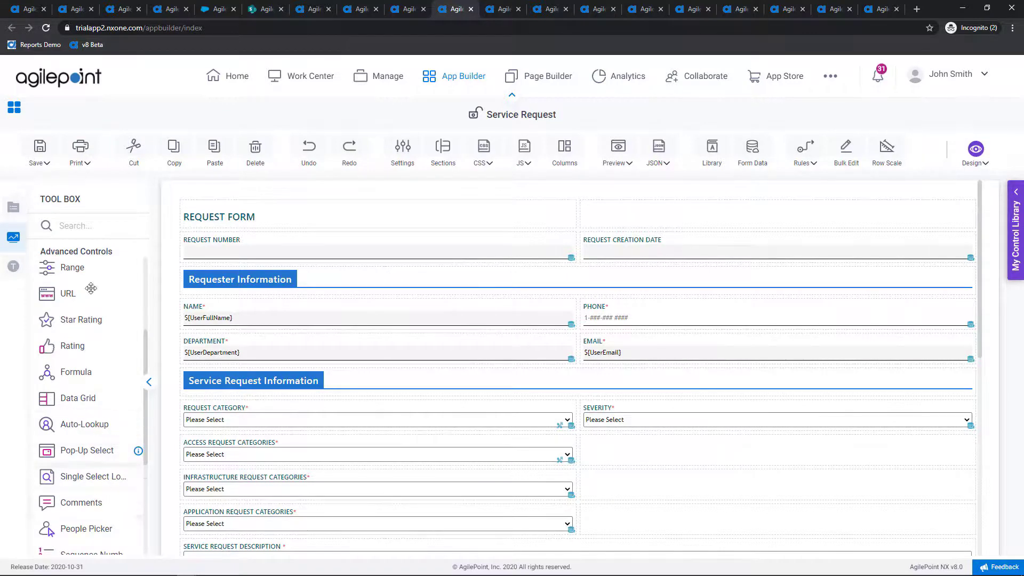
pyautogui.click(14, 266)
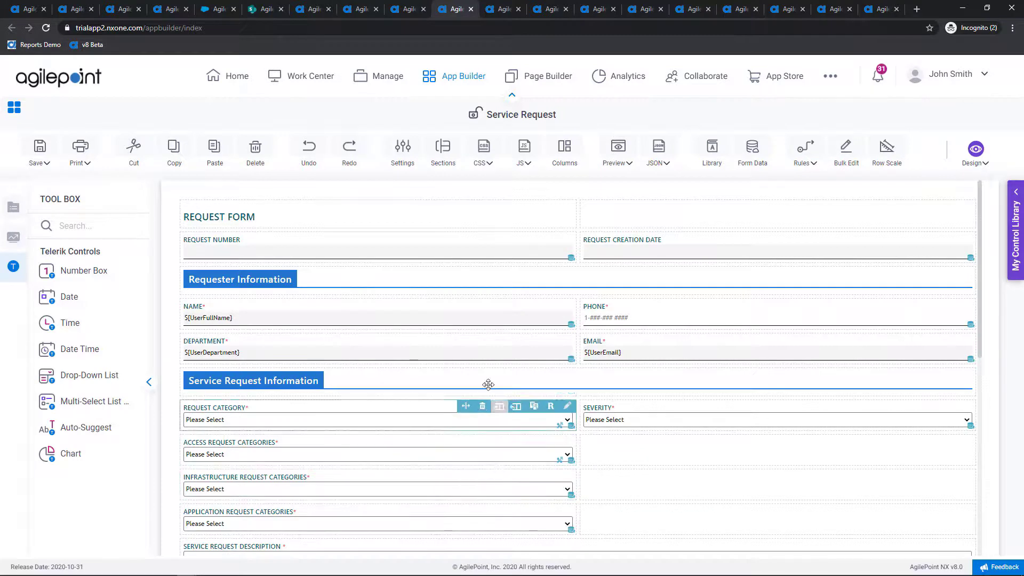
pyautogui.click(483, 158)
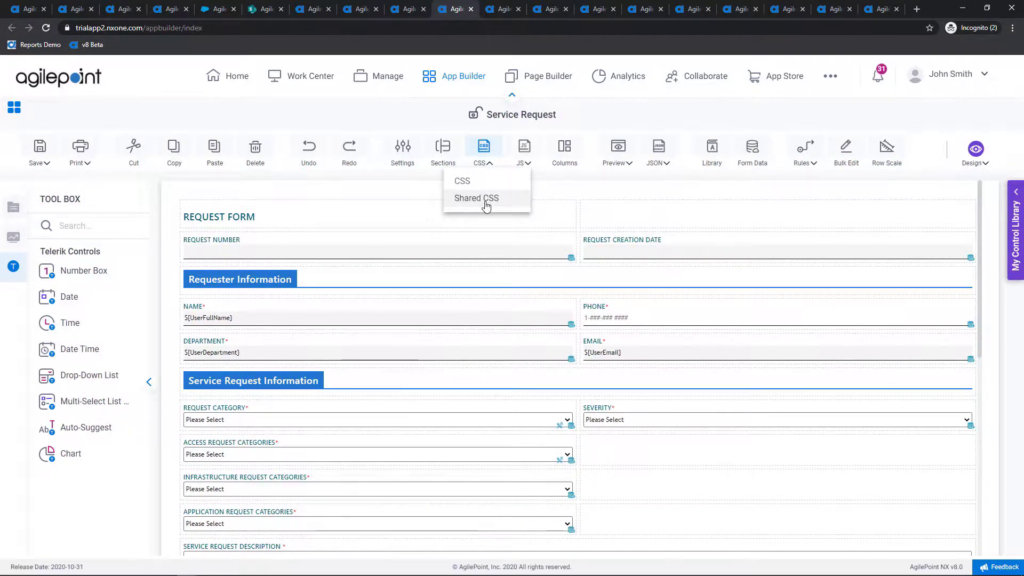
pyautogui.click(524, 151)
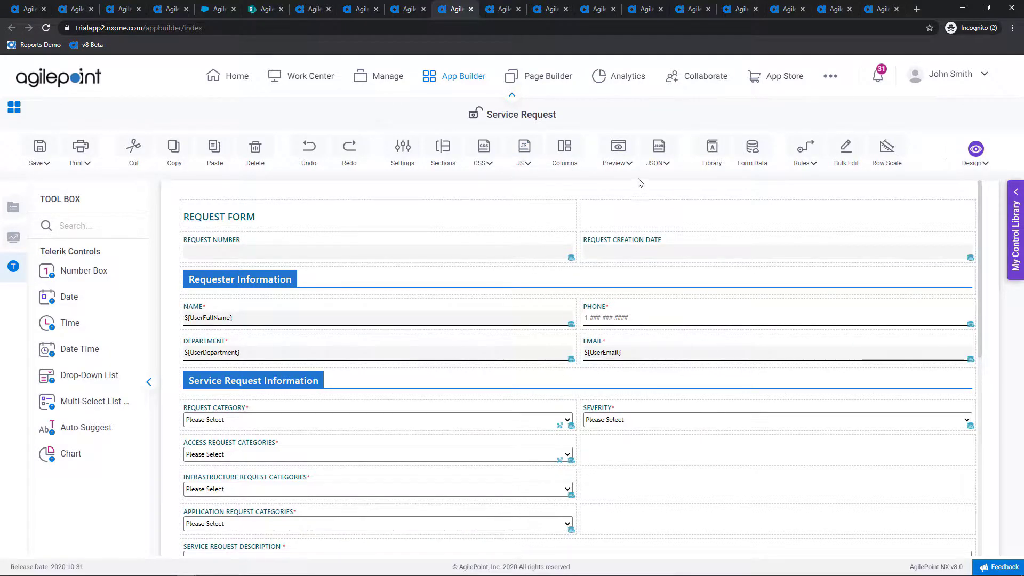
# - Preview the Service Request form as a PC browser page and set its Request Category to Access/Request
pyautogui.moveTo(618, 152)
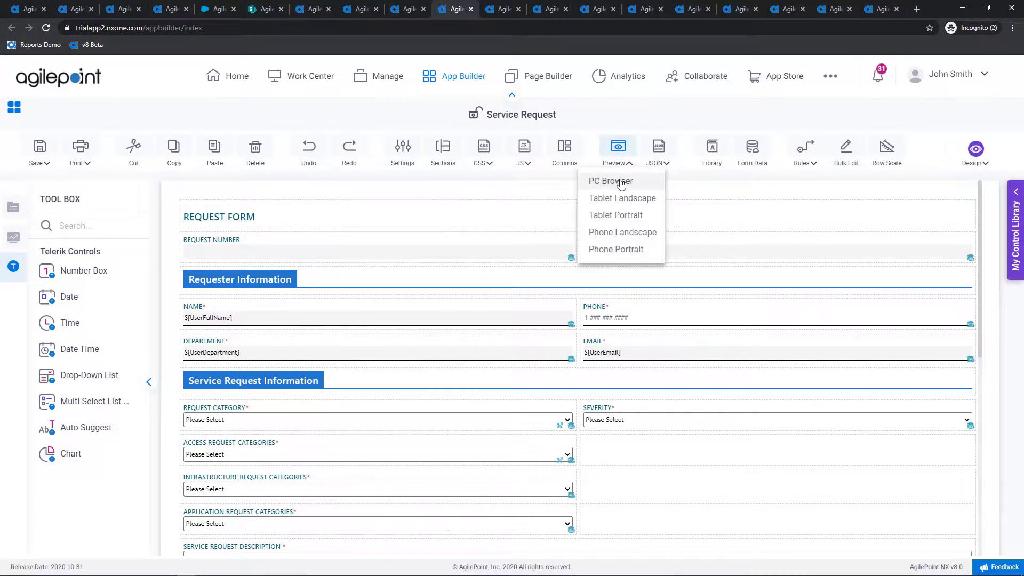
pyautogui.click(621, 181)
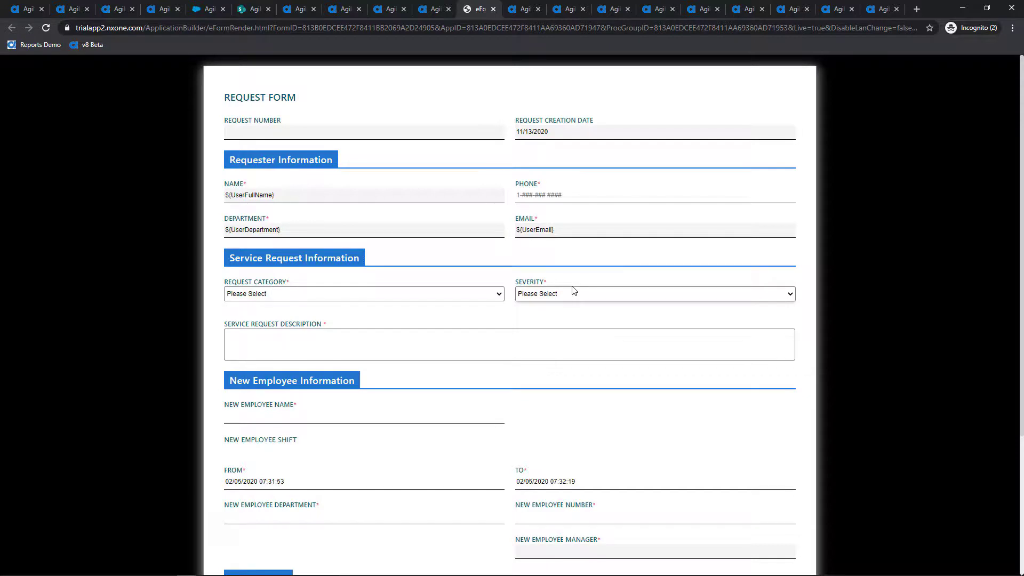
pyautogui.click(433, 294)
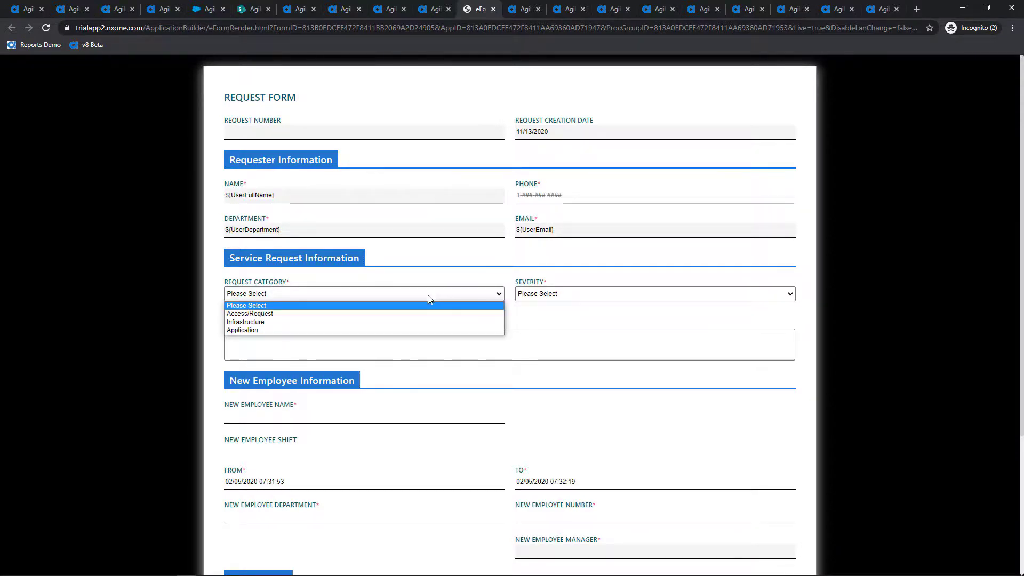
pyautogui.click(409, 315)
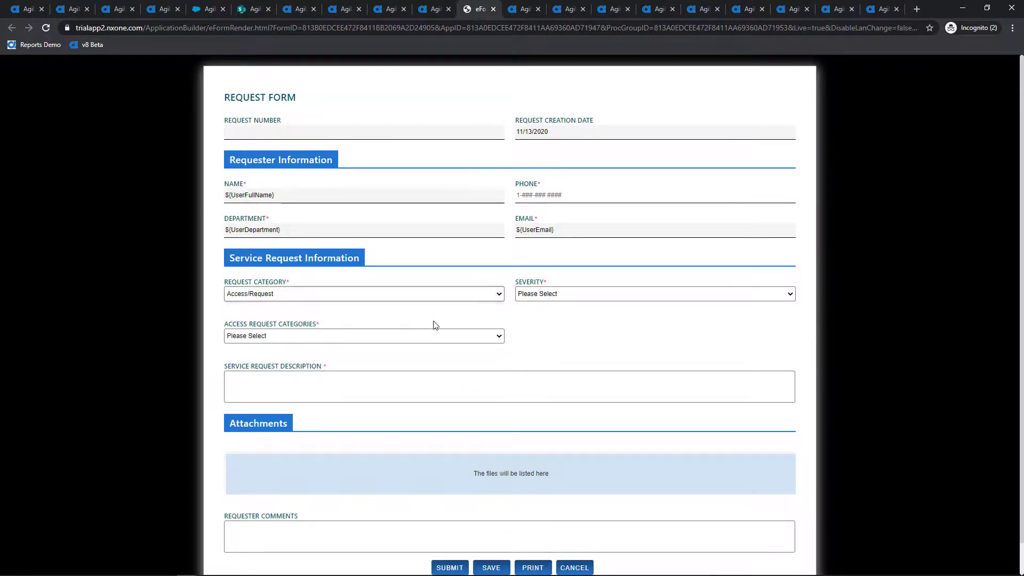
# - Check the Access Request Categories options in the form preview, set Request Category to Application and close the preview
pyautogui.click(396, 337)
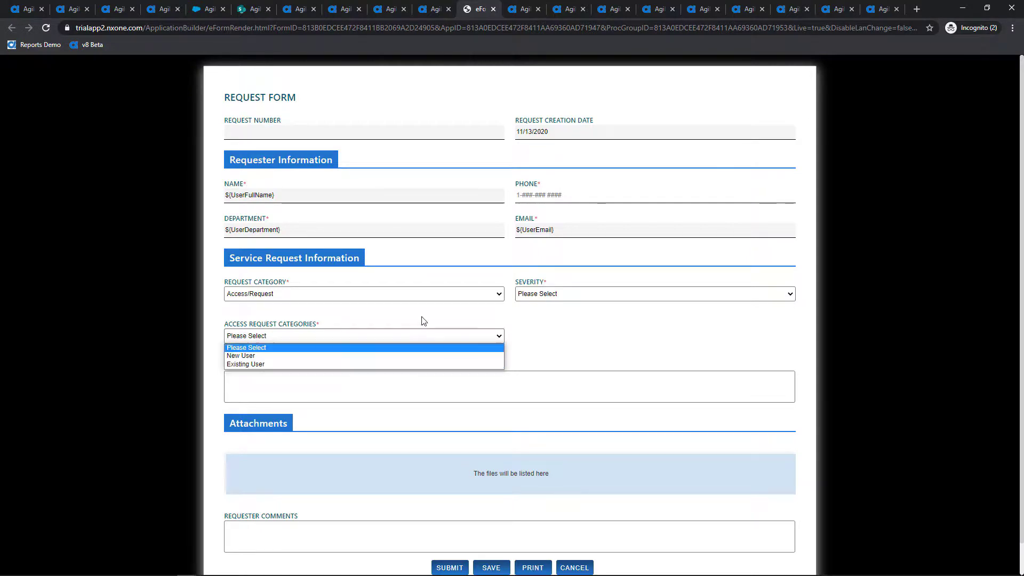
pyautogui.click(414, 289)
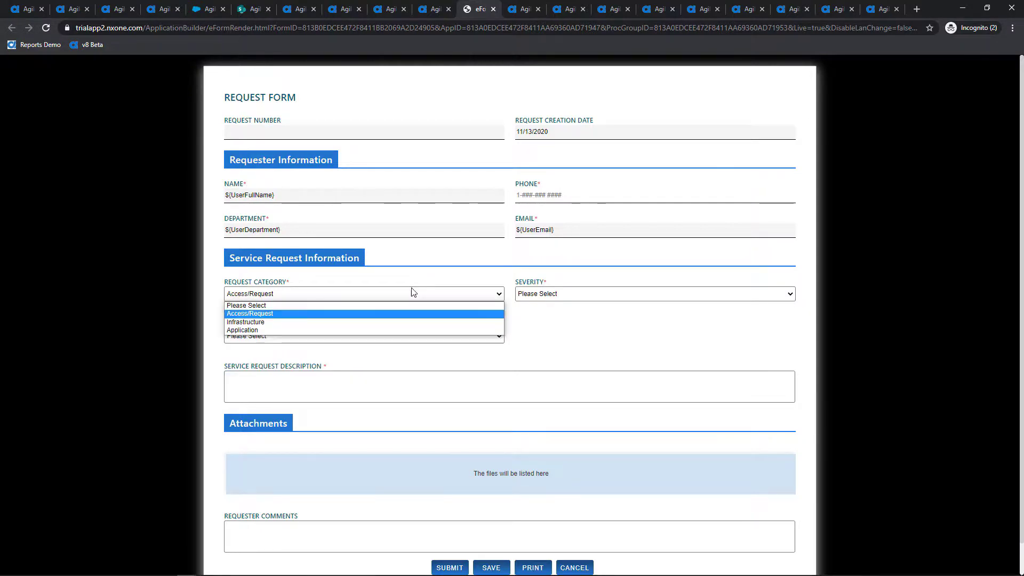
pyautogui.click(388, 331)
pyautogui.click(377, 337)
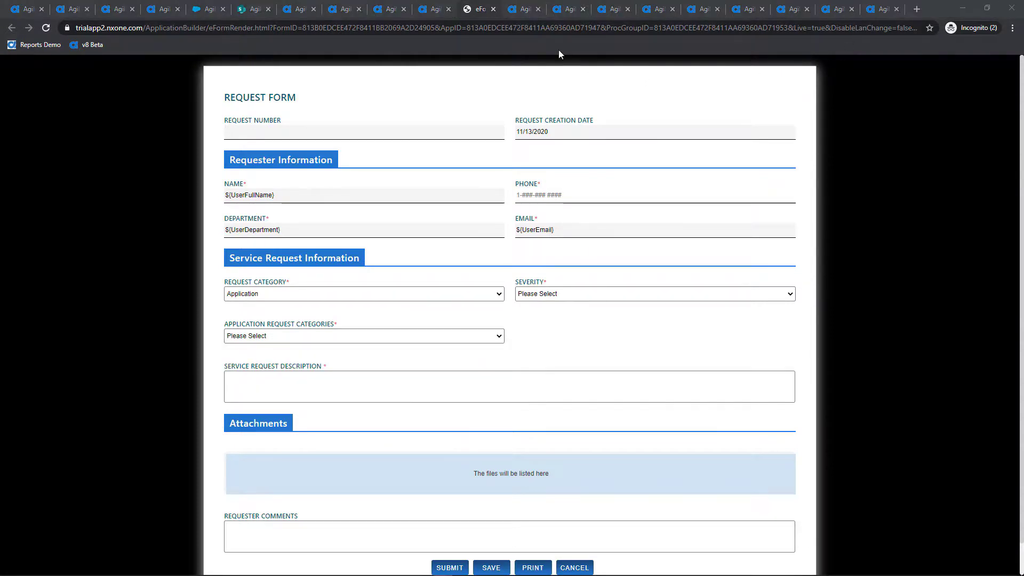
pyautogui.click(492, 9)
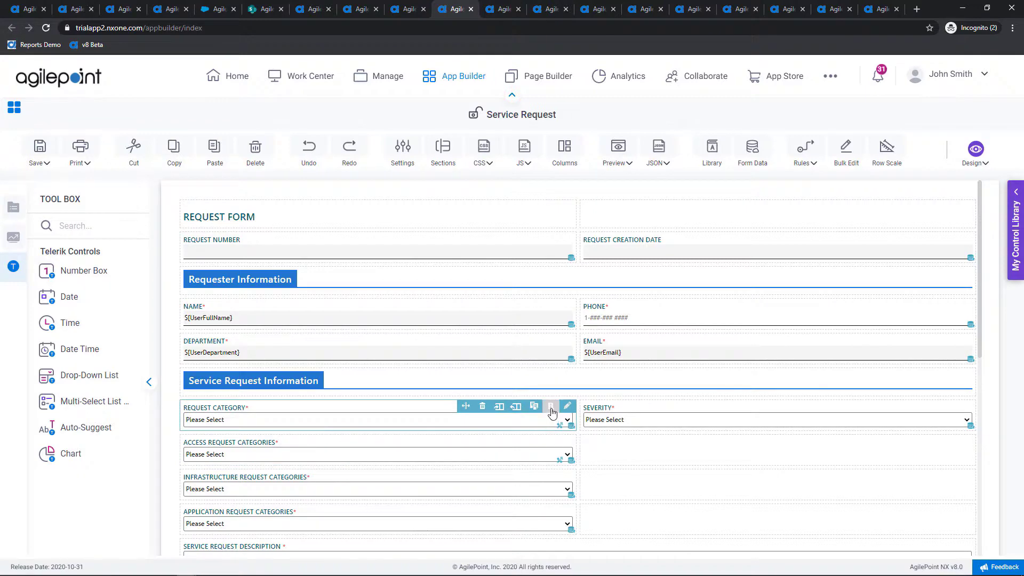
# - Review the Request Category field's show/hide rules with the available fields and actions in the Rule Builder, and close it without changes
pyautogui.click(551, 408)
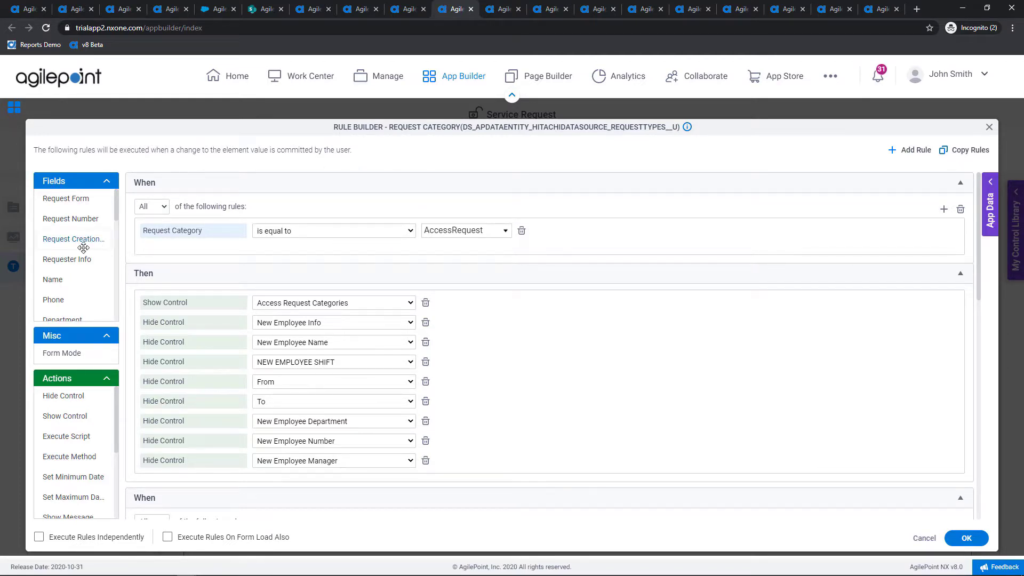
pyautogui.scroll(-3, 83, 248)
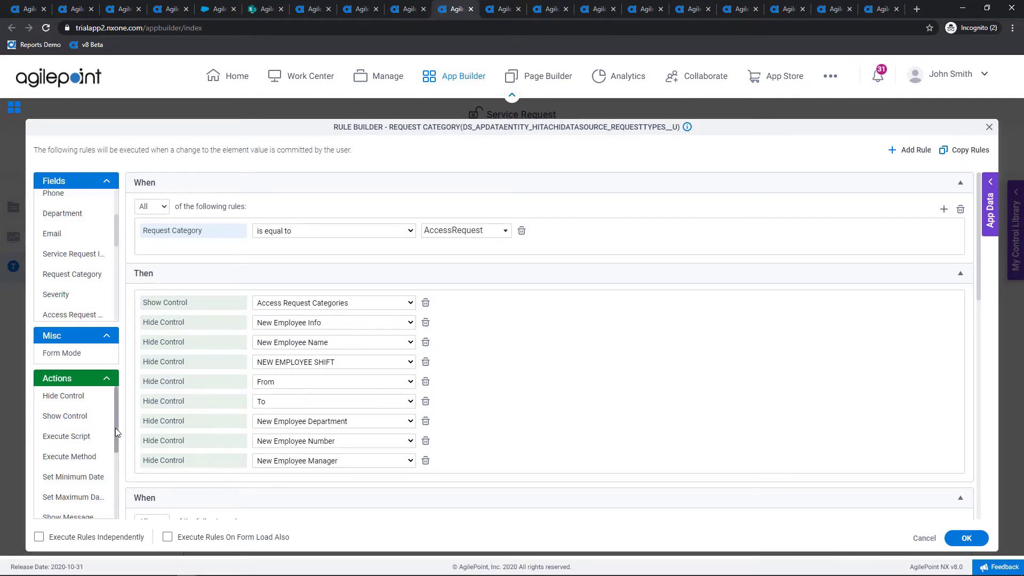
pyautogui.moveTo(116, 432); pyautogui.dragTo(108, 501)
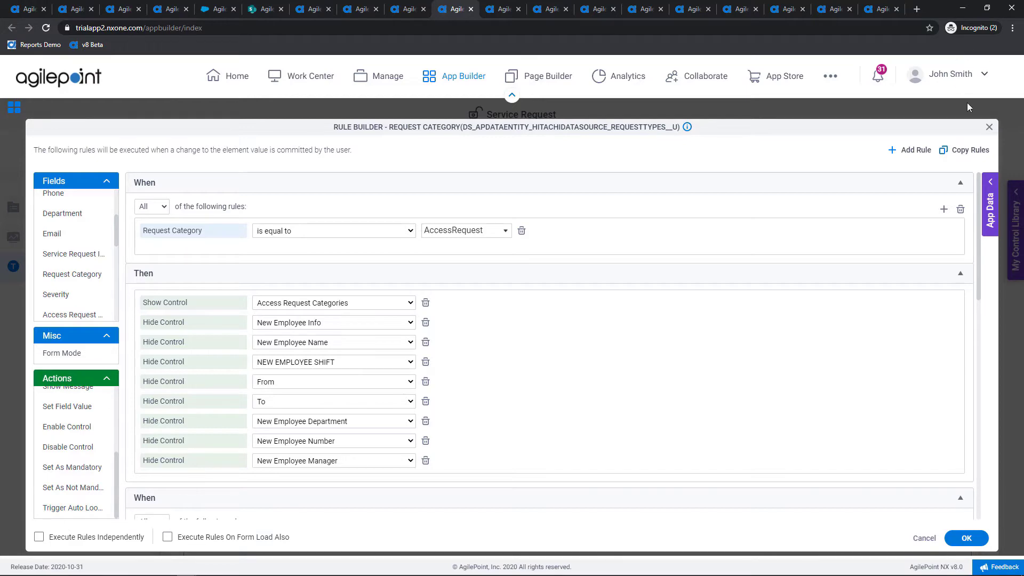
pyautogui.click(986, 130)
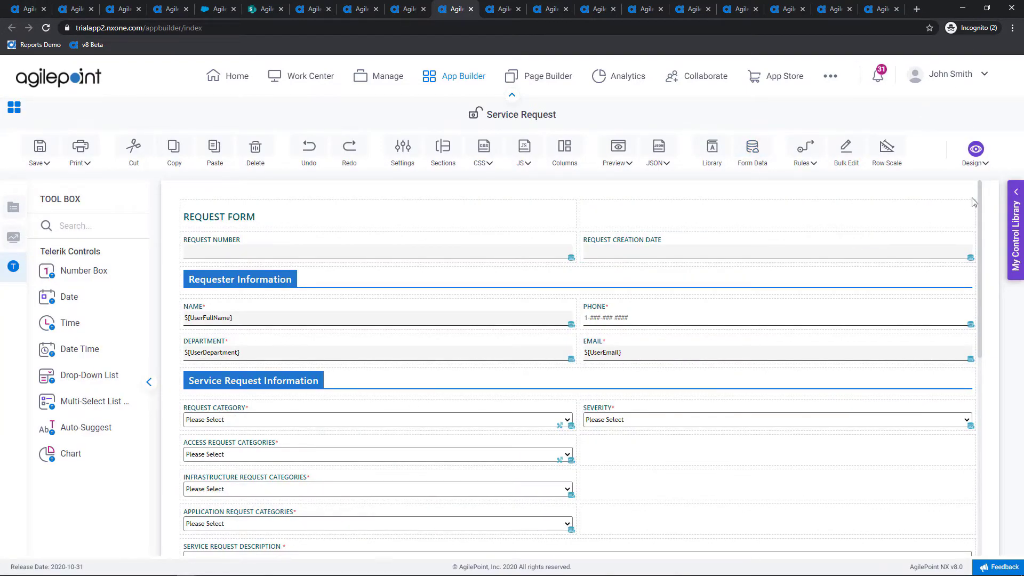
# - View the Service Request form's design in the Tablet Portrait and Phone Portrait layouts, and return to the PC Browser layout
pyautogui.click(974, 160)
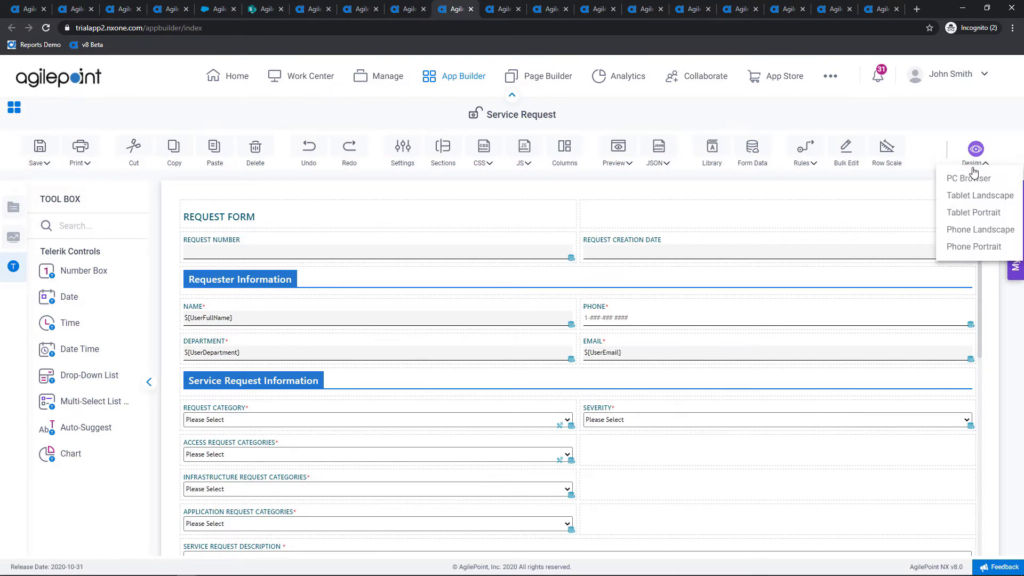
pyautogui.click(965, 214)
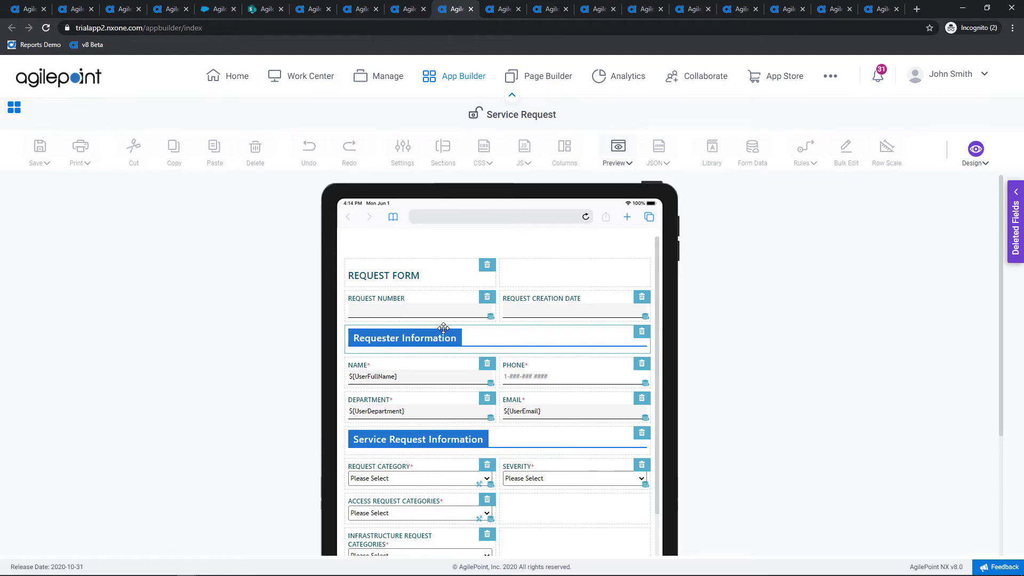
pyautogui.click(976, 152)
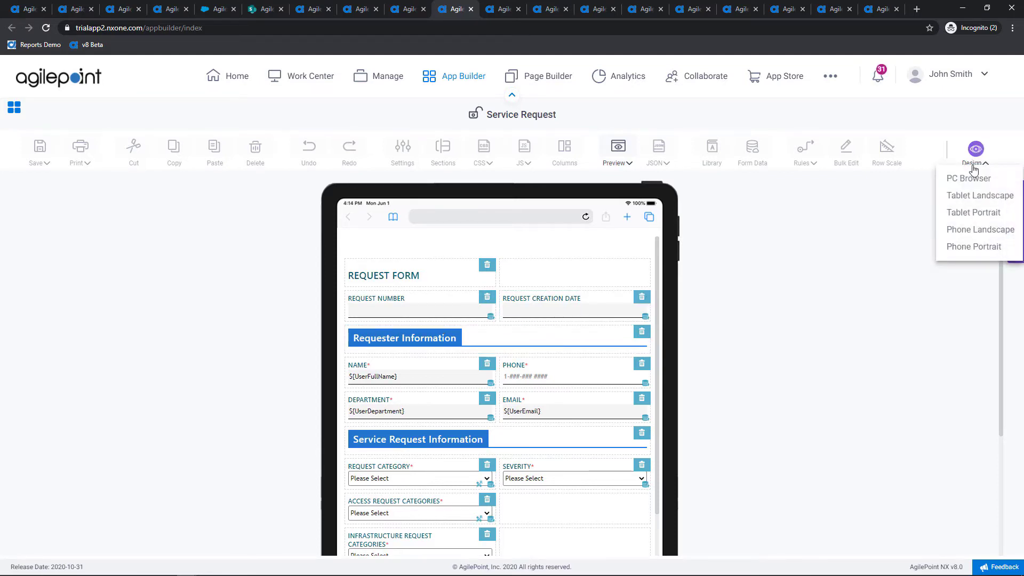
pyautogui.click(981, 247)
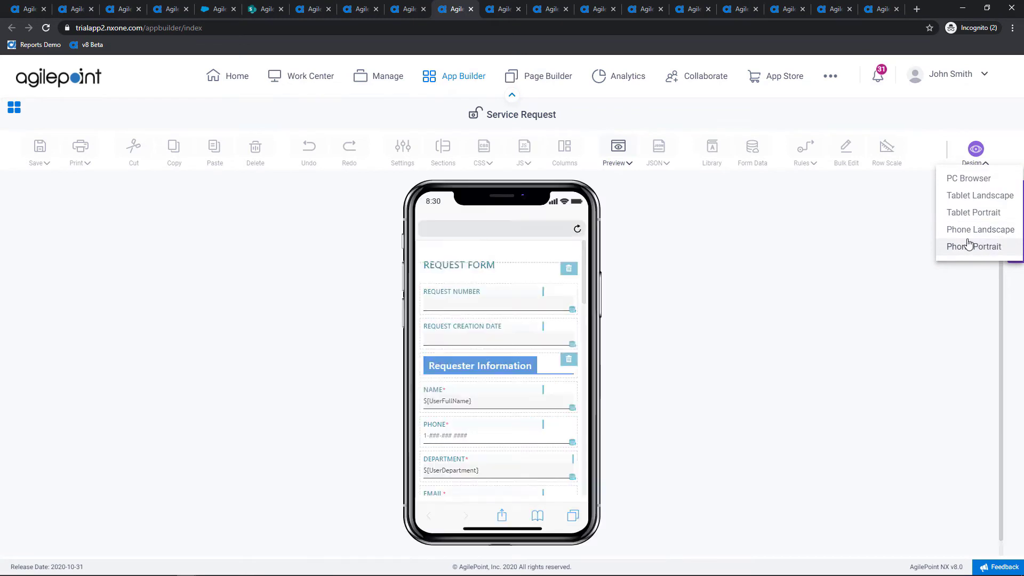
pyautogui.moveTo(466, 401)
pyautogui.mouseDown()
pyautogui.moveTo(471, 277)
pyautogui.moveTo(470, 400)
pyautogui.mouseUp()
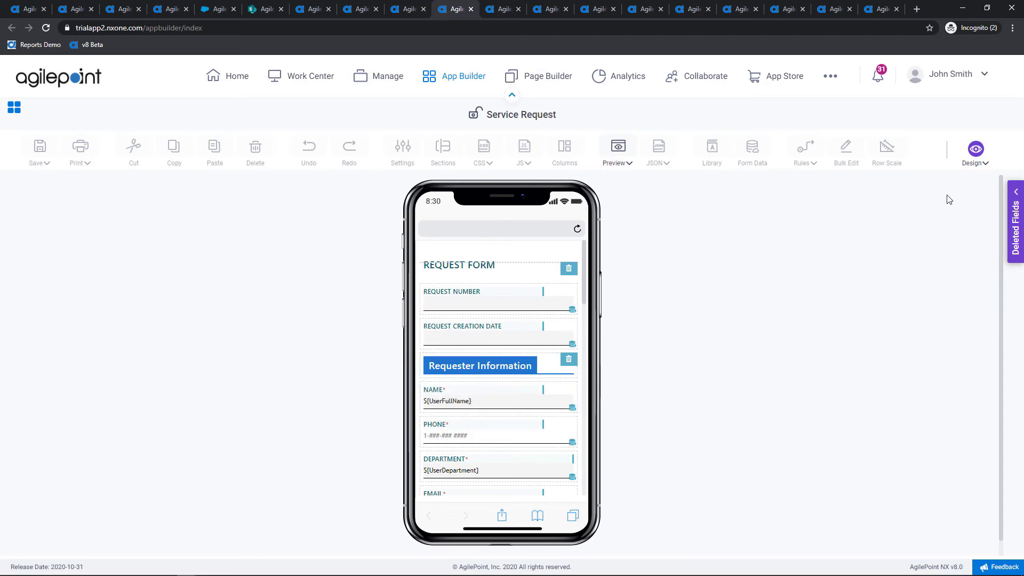
pyautogui.click(975, 160)
pyautogui.click(969, 176)
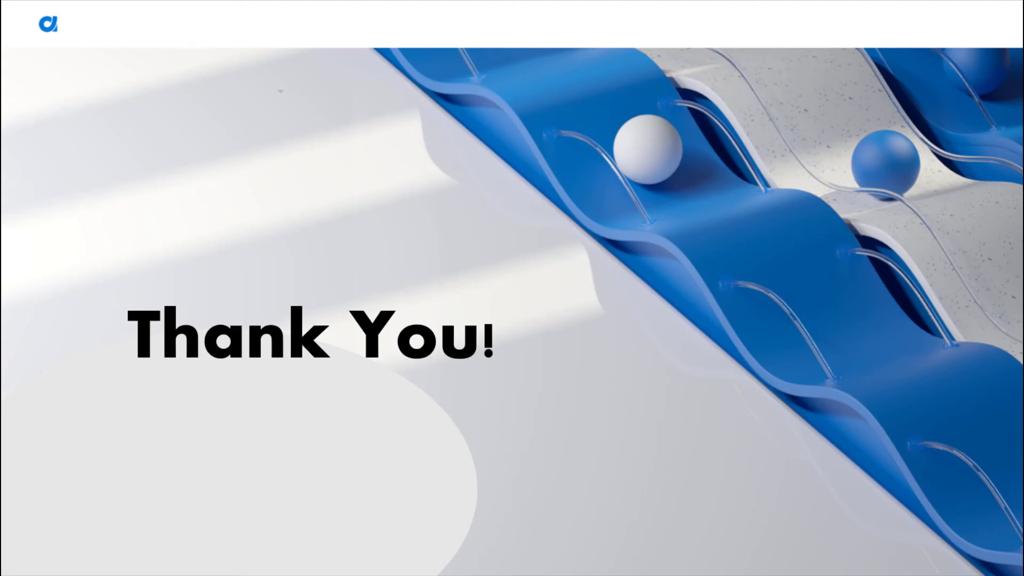